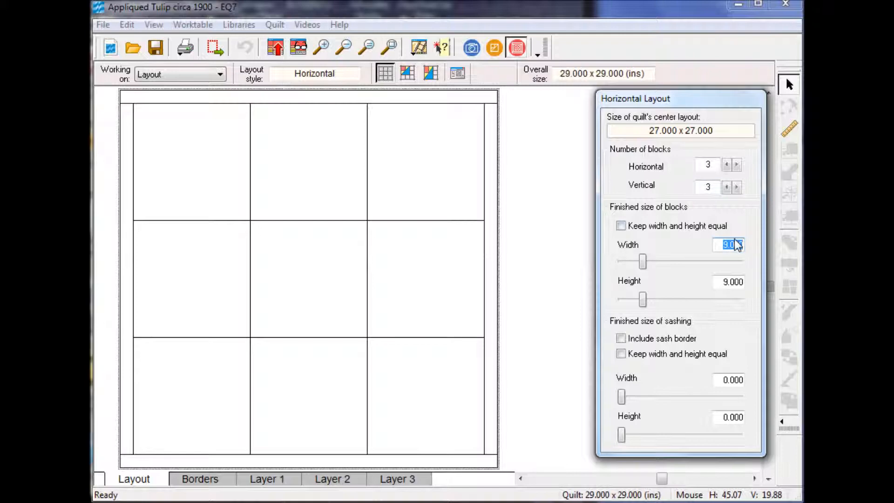
# Step: Set the finished size of the quilt blocks to 12 inches wide and 12 inches high
pyautogui.write('12')
pyautogui.press('Tab')
pyautogui.press('Tab')
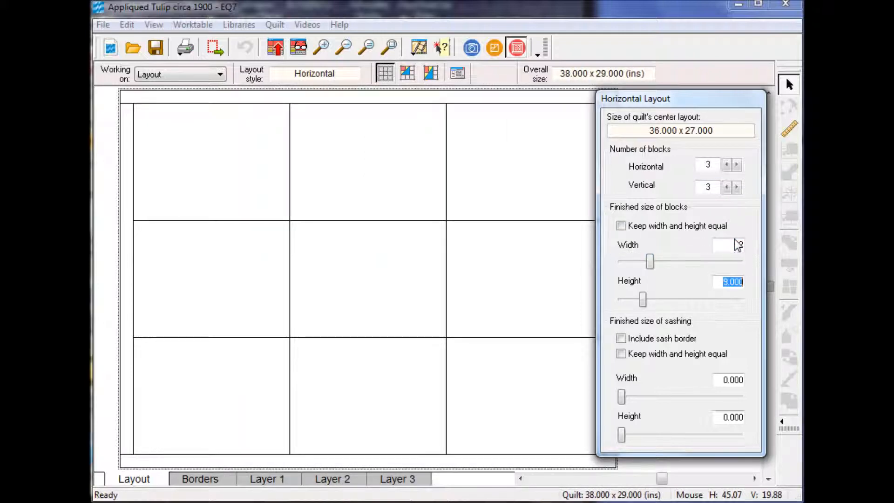
pyautogui.write('12')
# Step: On Layer 1, fill all nine layout spaces with the green and yellow tulip block on the cream background
pyautogui.click(267, 479)
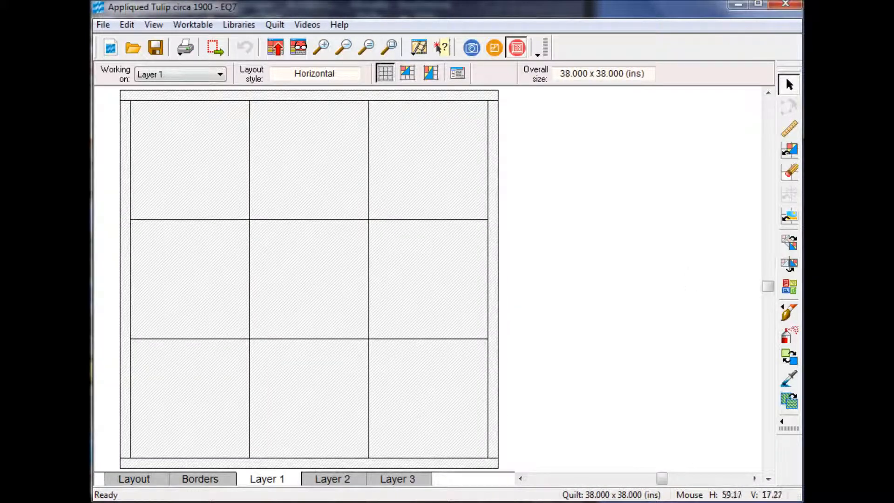
pyautogui.click(789, 150)
pyautogui.click(565, 191)
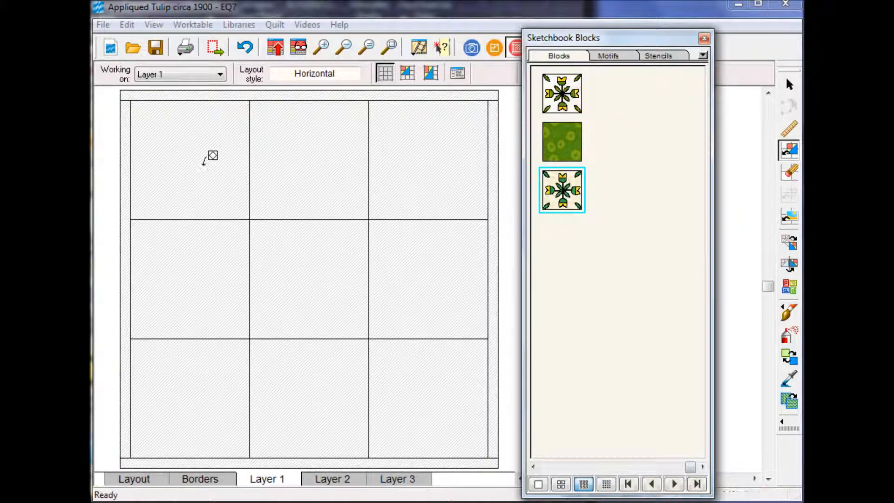
pyautogui.keyDown('ctrl'); pyautogui.click(211, 159); pyautogui.keyUp('ctrl')
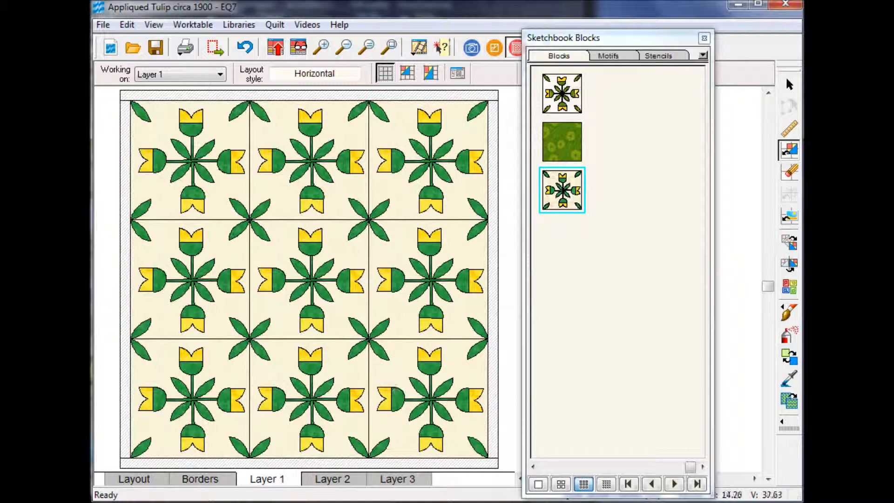
# Step: Change the quilt's border style to Blocks
pyautogui.click(200, 479)
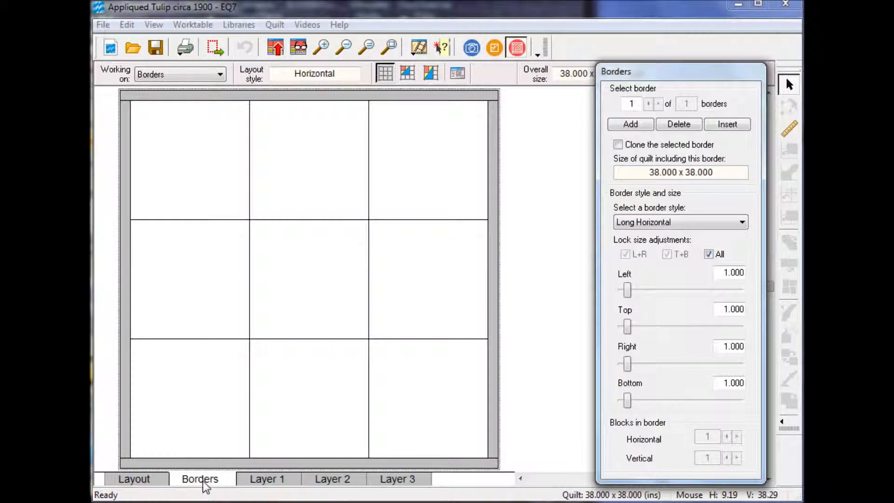
pyautogui.click(741, 223)
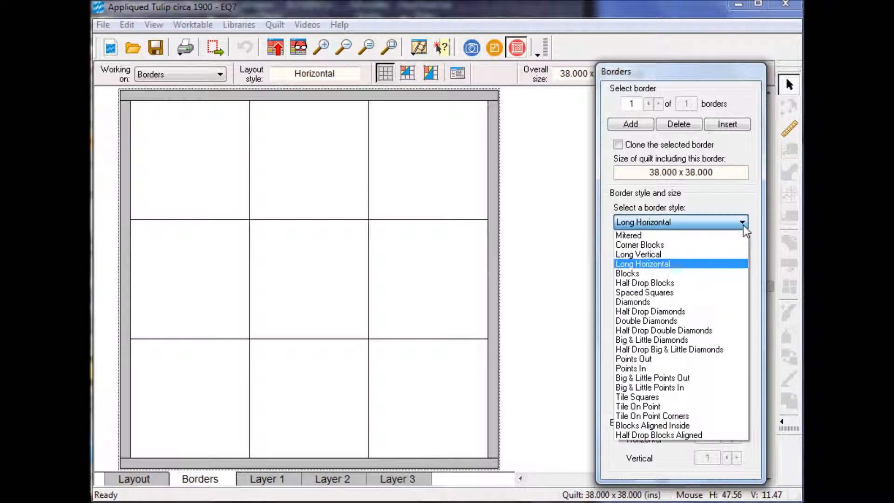
pyautogui.click(626, 274)
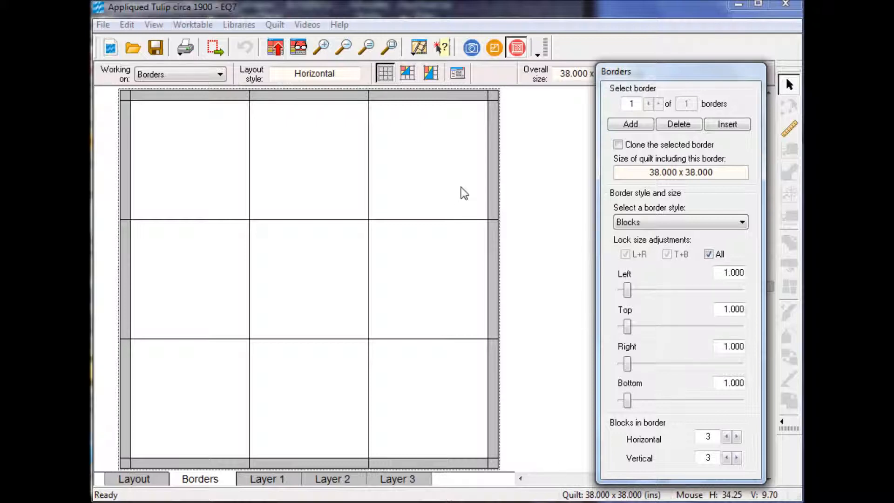
# Step: Unlock the all-sides border size and set the left and right borders to 6 inches, keeping the borders palette clear of the quilt
pyautogui.click(708, 254)
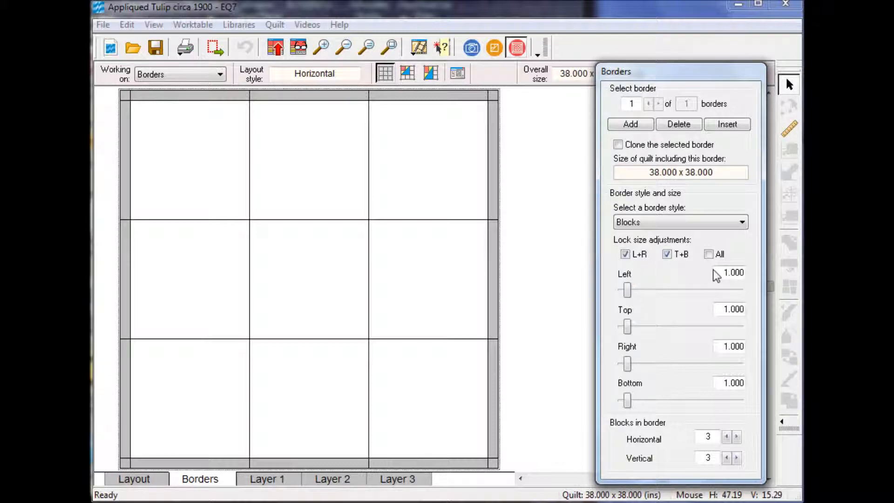
pyautogui.moveTo(717, 272); pyautogui.dragTo(754, 274)
pyautogui.write('6')
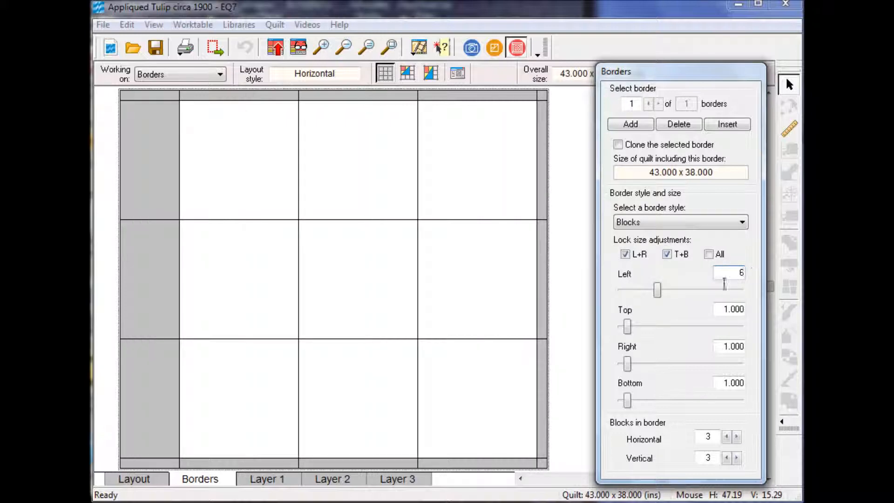
pyautogui.click(658, 291)
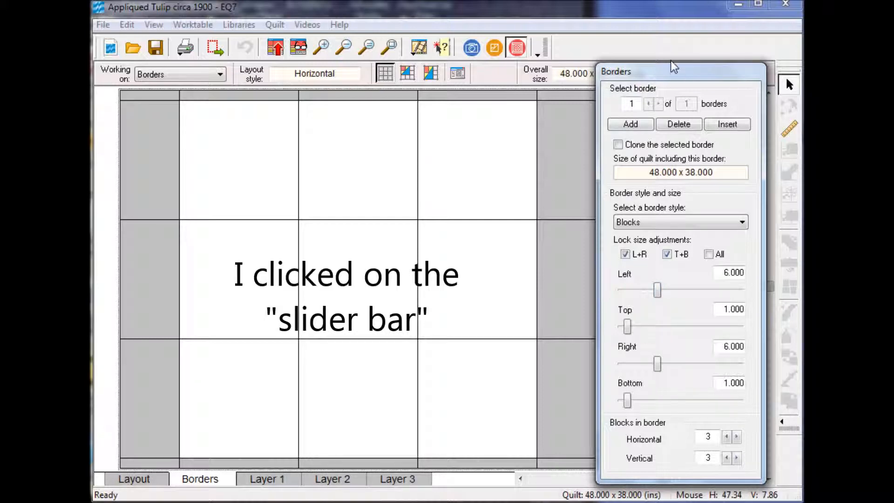
pyautogui.moveTo(664, 69); pyautogui.dragTo(686, 70)
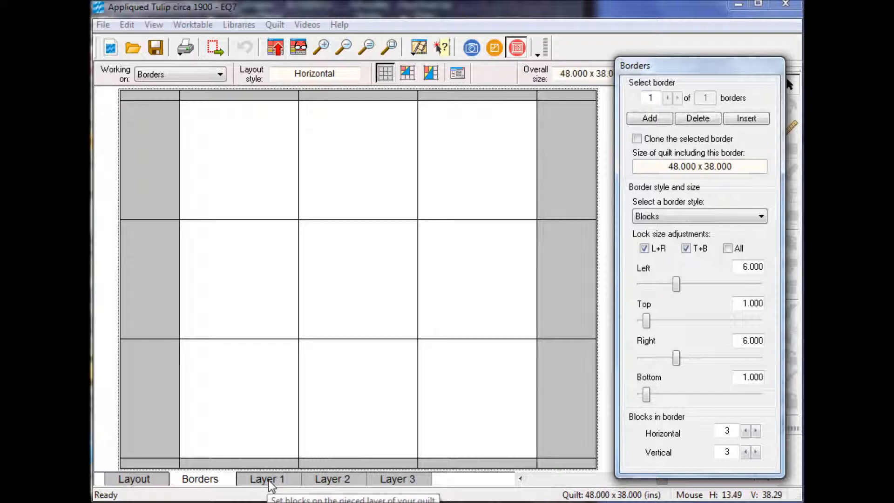
# Step: Place the cream-background tulip block on Layer 2 over the upper part of the left border
pyautogui.click(340, 481)
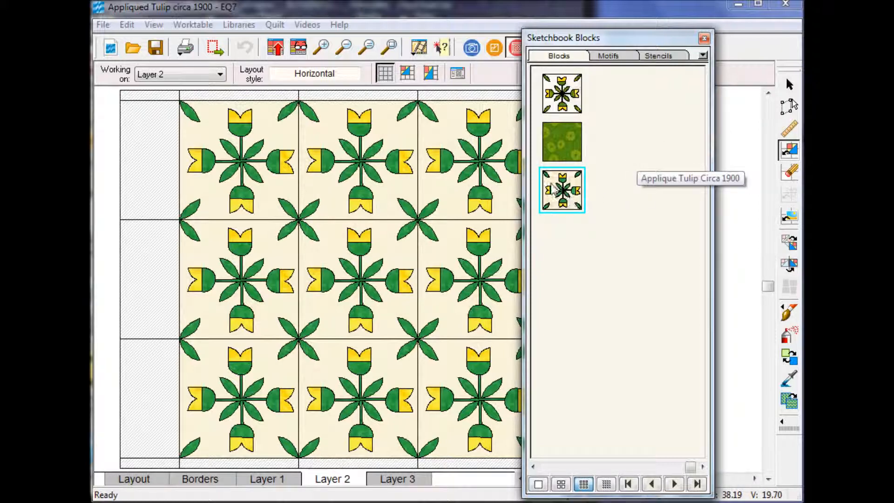
pyautogui.moveTo(570, 200)
pyautogui.mouseDown()
pyautogui.moveTo(370, 163)
pyautogui.moveTo(93, 139)
pyautogui.moveTo(119, 133)
pyautogui.moveTo(112, 134)
pyautogui.mouseUp()
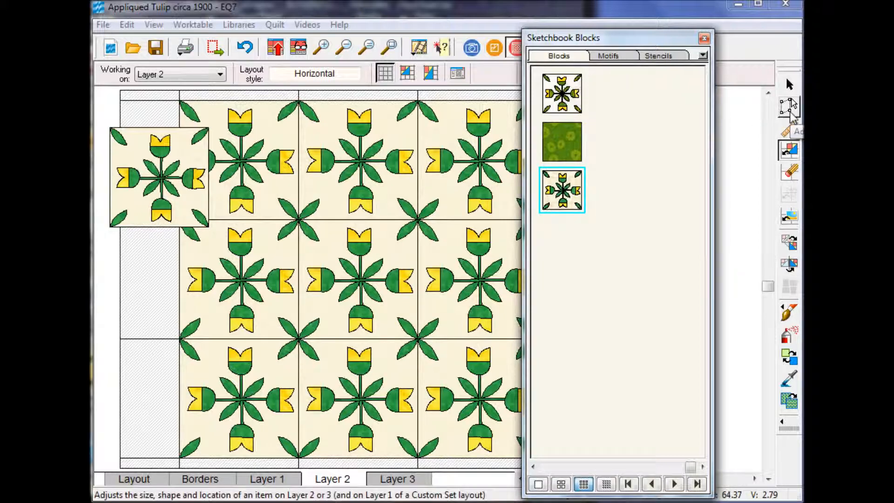
# Step: Resize the Layer 2 tulip block to 12 x 12 inches and move it over the left border beside the top row
pyautogui.click(790, 115)
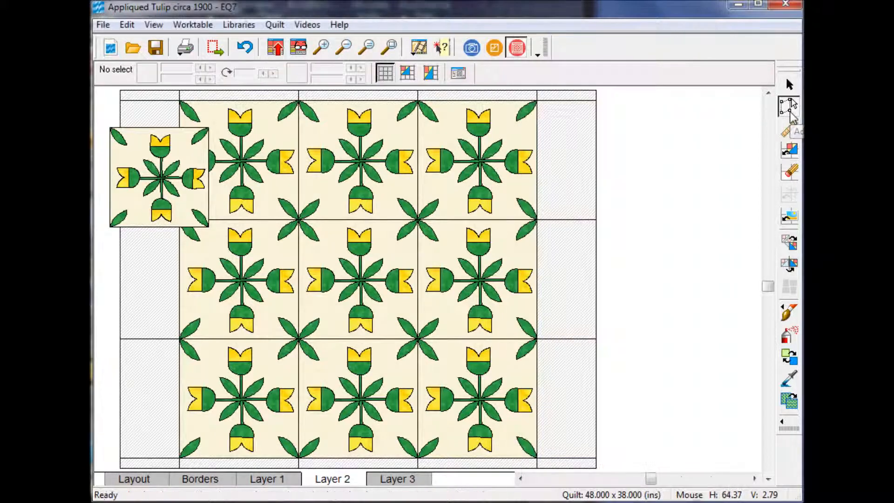
pyautogui.click(158, 215)
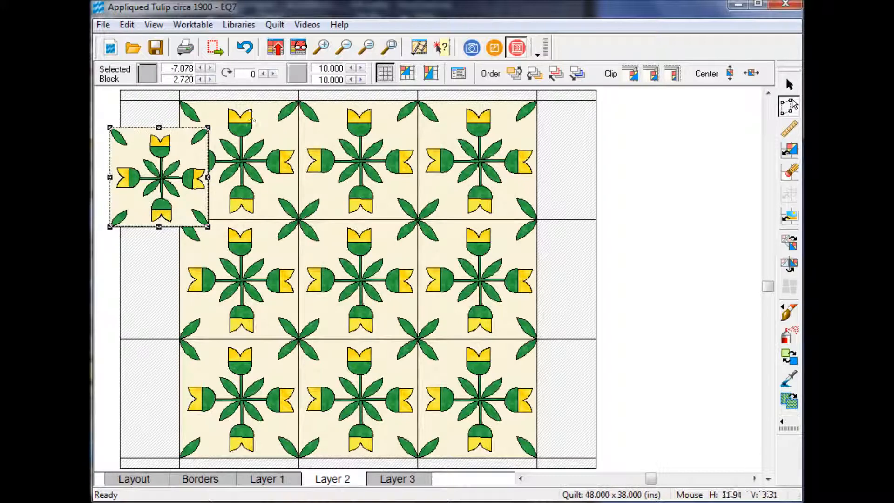
pyautogui.moveTo(317, 68); pyautogui.dragTo(374, 70)
pyautogui.write('12')
pyautogui.press('Tab')
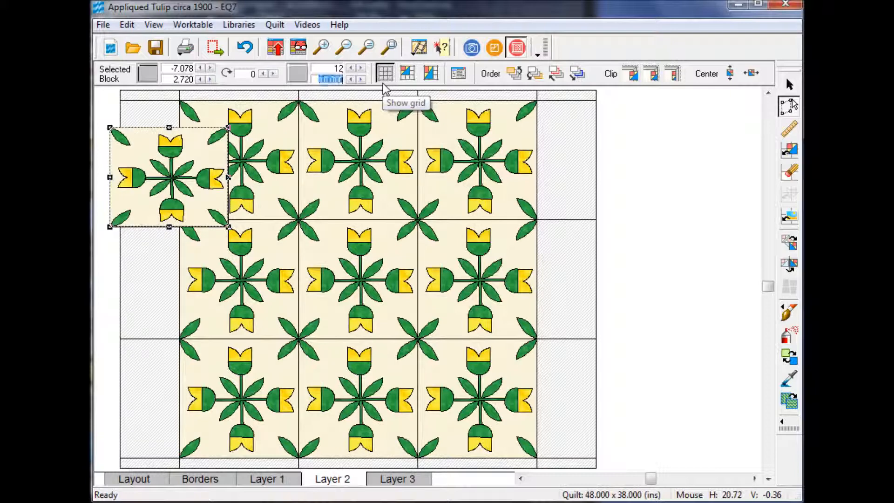
pyautogui.write('12')
pyautogui.press('Return')
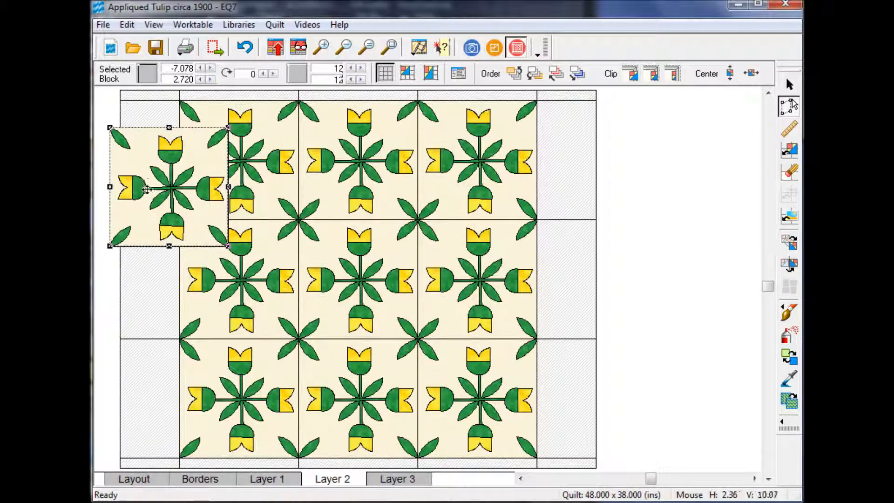
pyautogui.moveTo(146, 188); pyautogui.dragTo(119, 159)
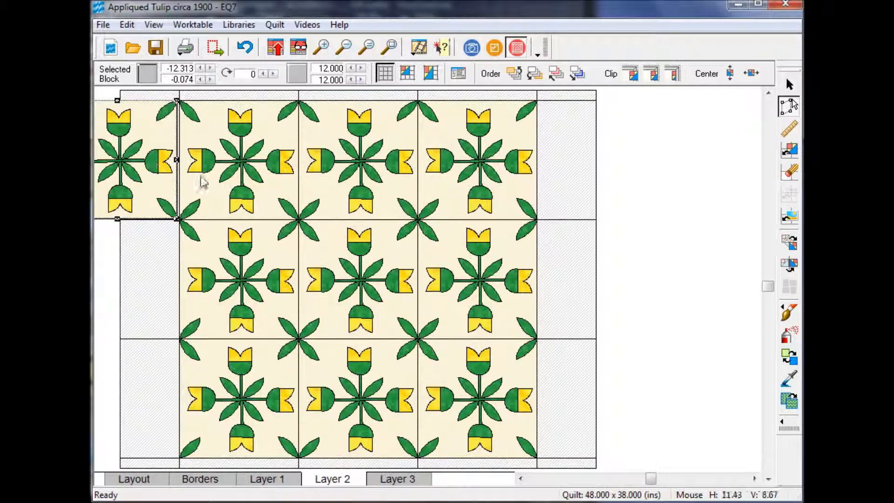
# Step: Set the drag and drop block size in the worktable options to an entered width and height of 12 inches
pyautogui.click(460, 74)
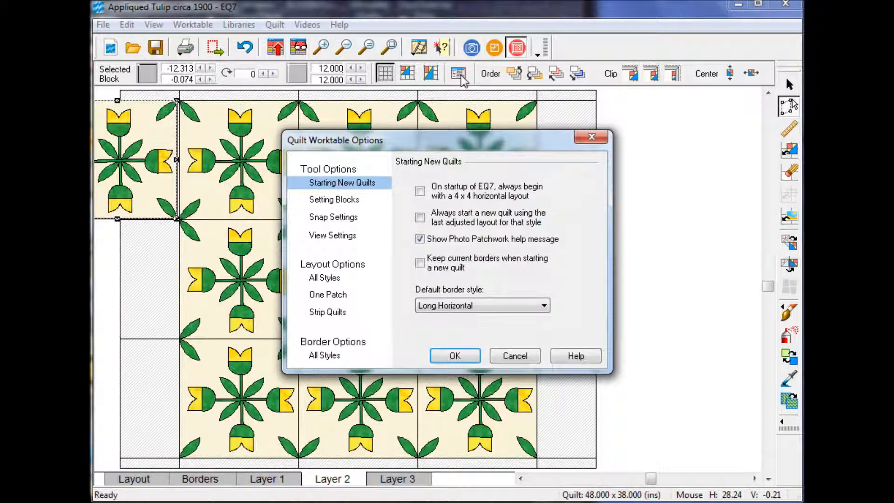
pyautogui.click(350, 206)
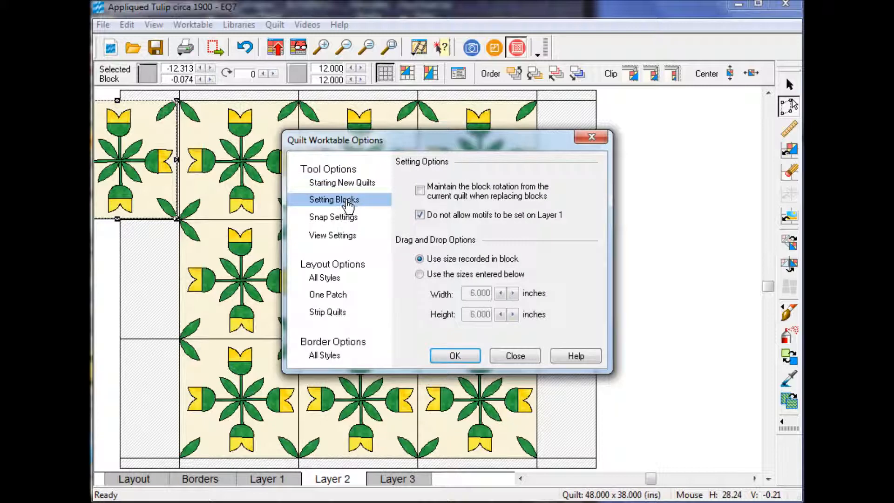
pyautogui.click(419, 274)
pyautogui.moveTo(466, 296); pyautogui.dragTo(492, 293)
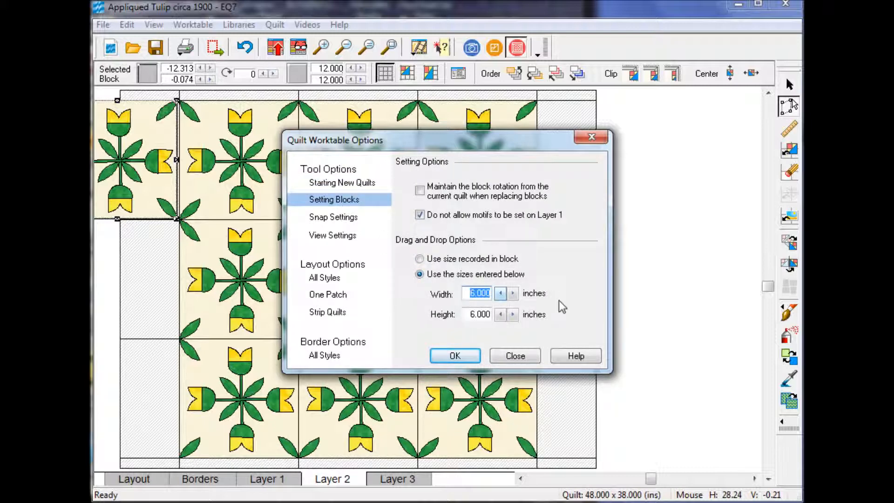
pyautogui.write('12')
pyautogui.press('Tab')
pyautogui.write('12')
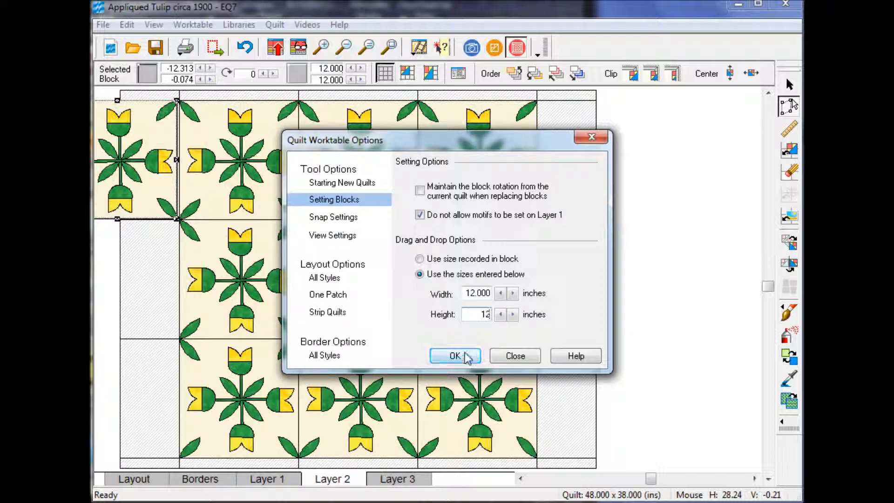
# Step: Set the grid snap to every 1 inch and turn on snapping of block position to the grid
pyautogui.click(341, 219)
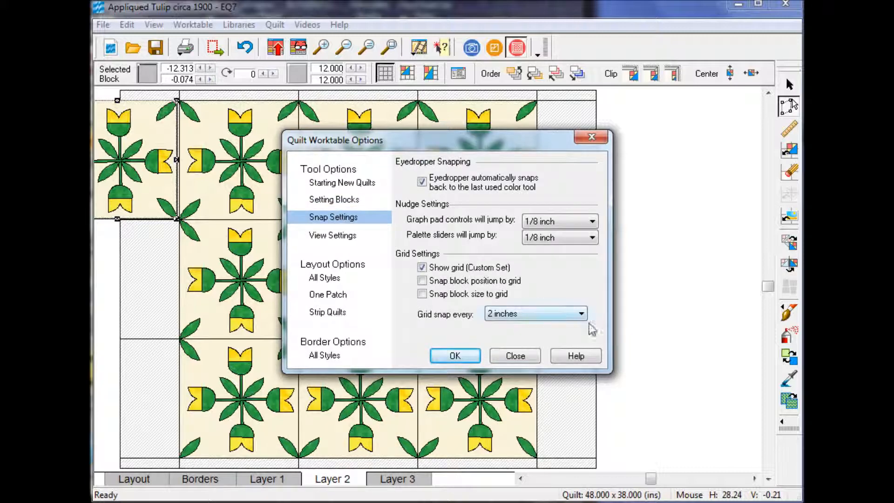
pyautogui.click(581, 314)
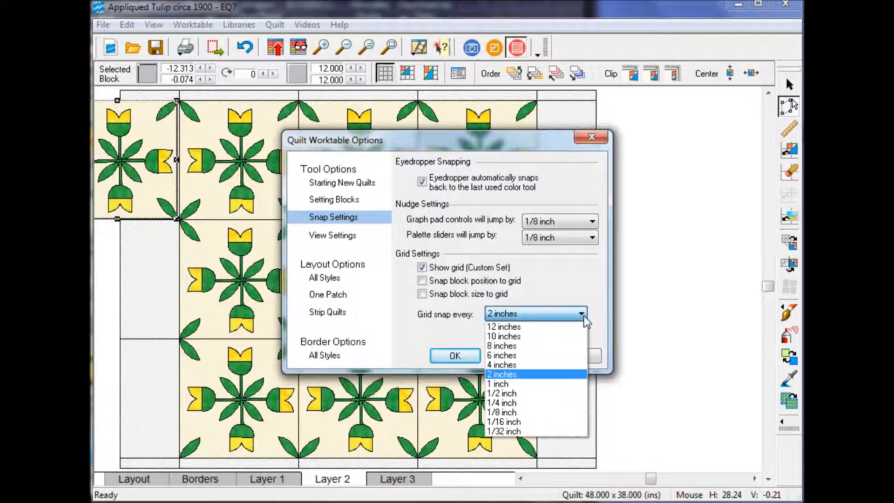
pyautogui.click(500, 383)
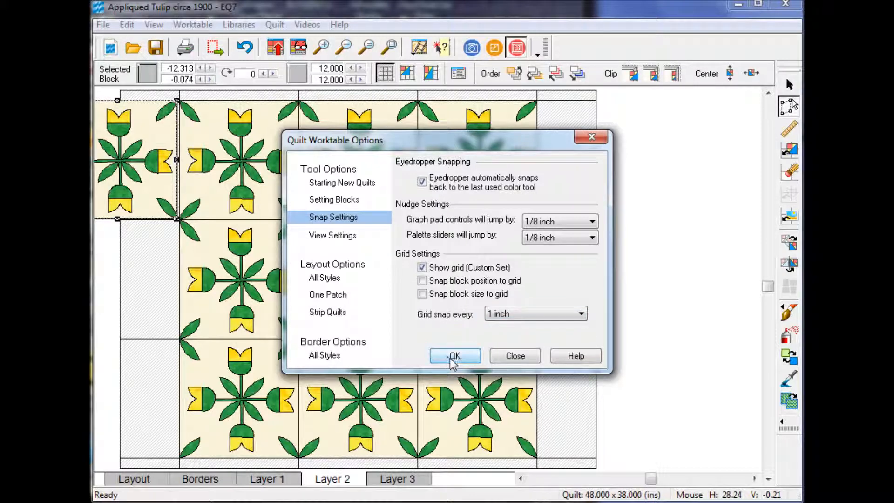
pyautogui.click(455, 356)
pyautogui.click(349, 222)
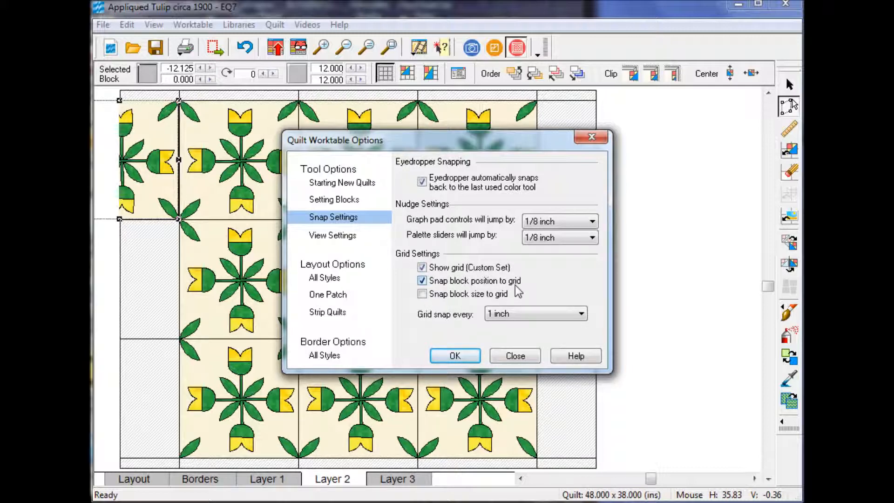
pyautogui.click(454, 356)
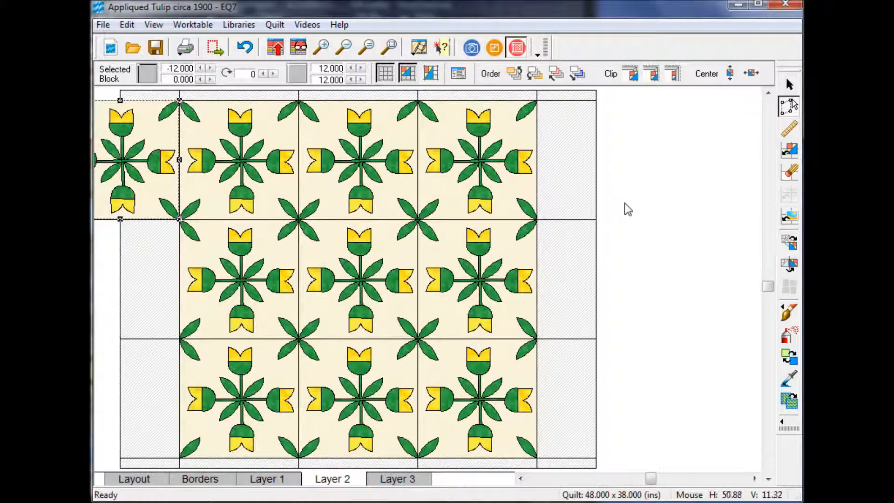
# Step: Copy the Layer 2 tulip block and paste copies over the remaining rows of the left border and all rows of the right border
pyautogui.click(609, 208)
pyautogui.click(160, 199)
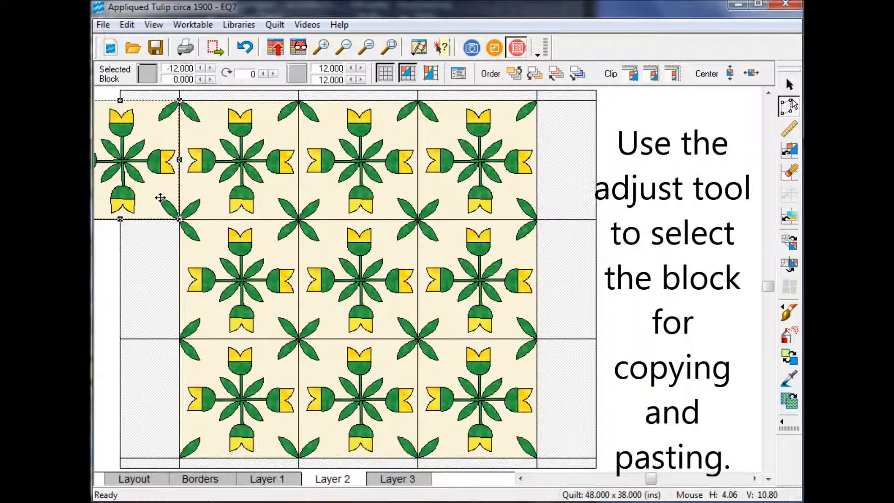
pyautogui.hotkey('ctrl', 'c')
pyautogui.hotkey('ctrl', 'v')
pyautogui.moveTo(159, 197); pyautogui.dragTo(122, 271)
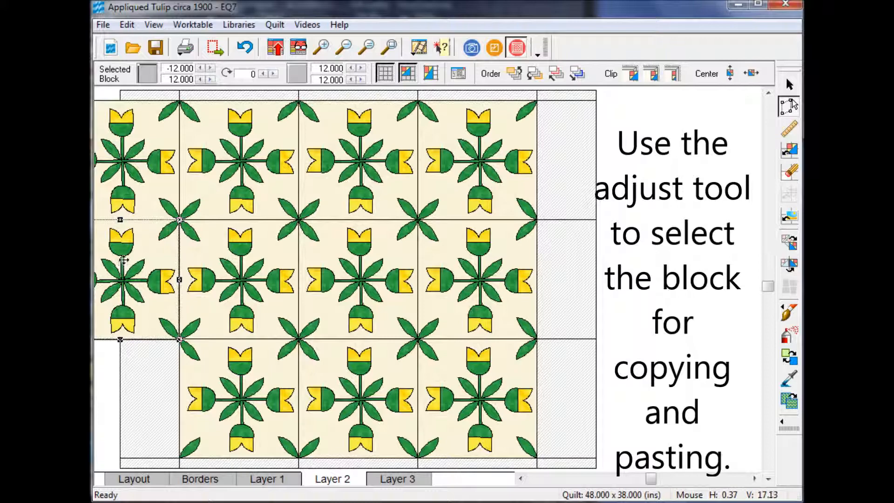
pyautogui.hotkey('ctrl', 'v')
pyautogui.moveTo(164, 191); pyautogui.dragTo(590, 162)
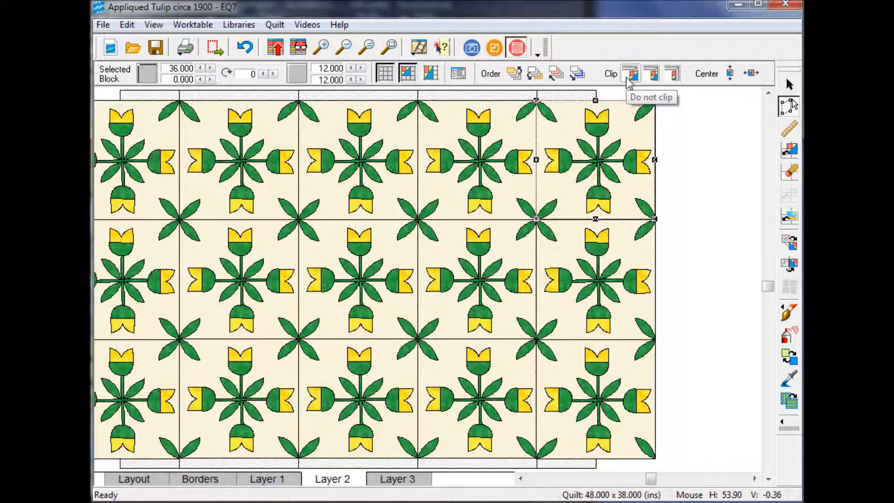
# Step: Clip the three Layer 2 blocks over the right side border to the border of the quilt
pyautogui.click(654, 81)
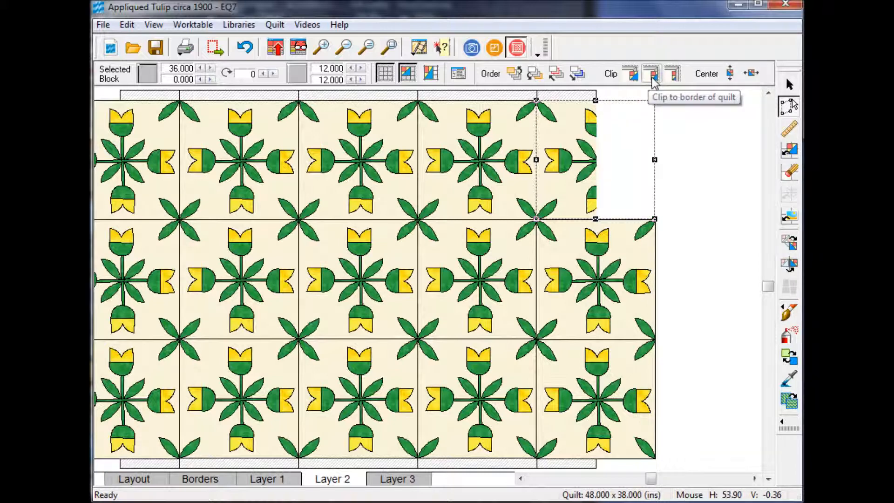
pyautogui.click(613, 285)
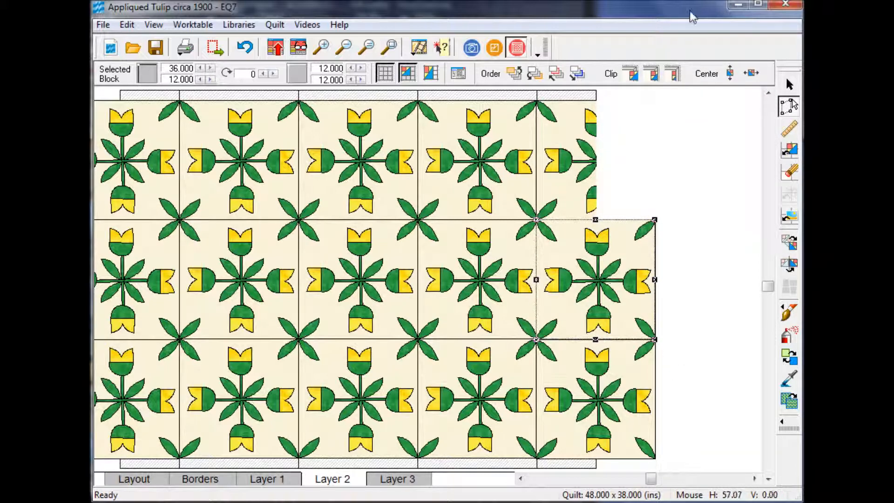
pyautogui.click(648, 78)
pyautogui.click(618, 394)
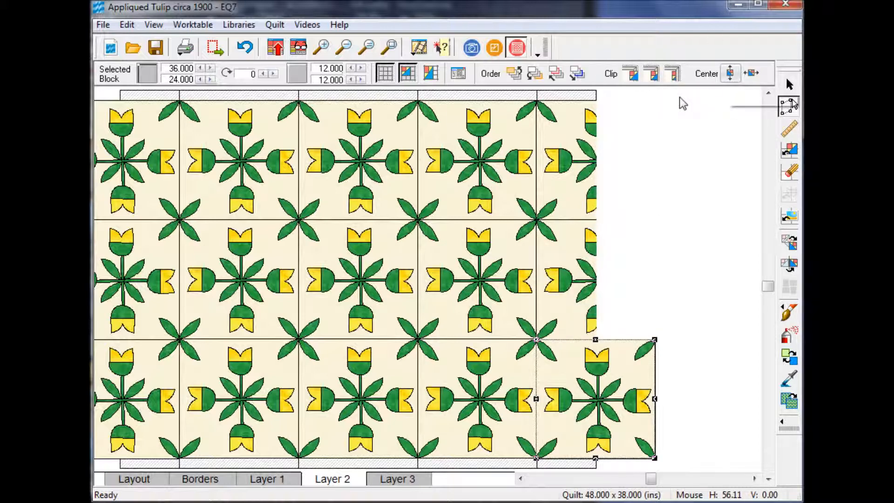
pyautogui.click(653, 79)
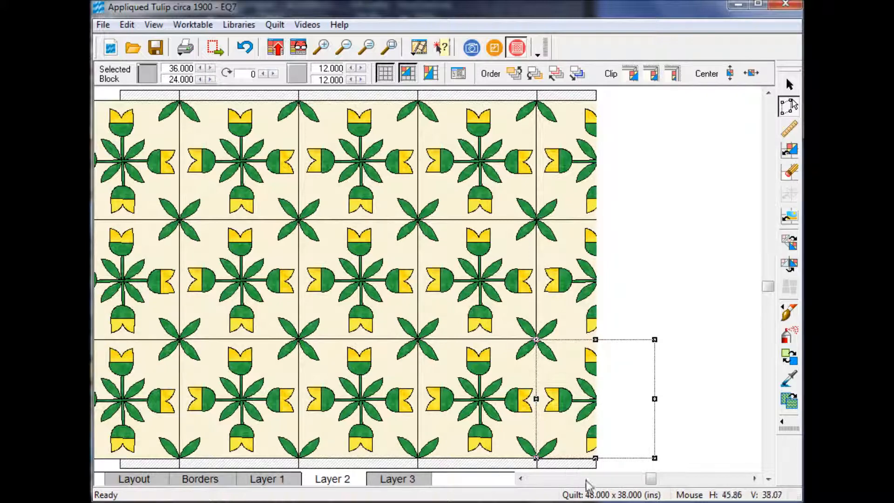
pyautogui.moveTo(650, 479); pyautogui.dragTo(623, 478)
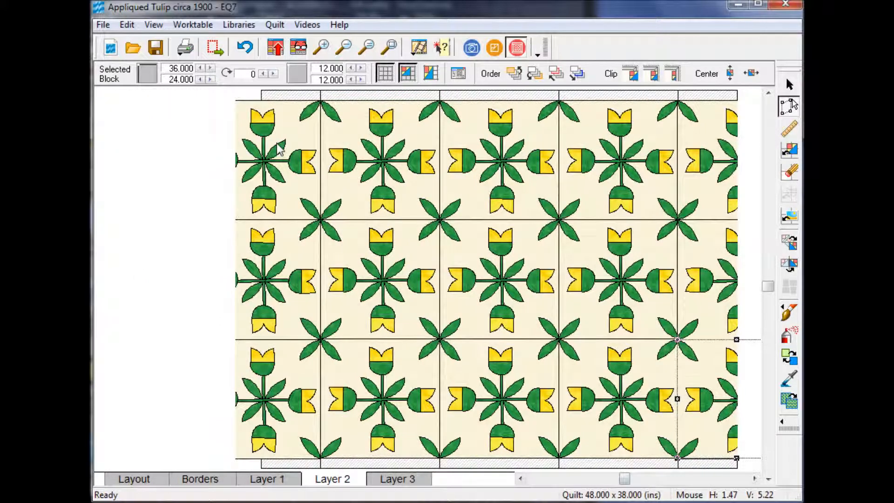
# Step: Clip the three Layer 2 blocks over the left side border to the border of the quilt
pyautogui.click(279, 149)
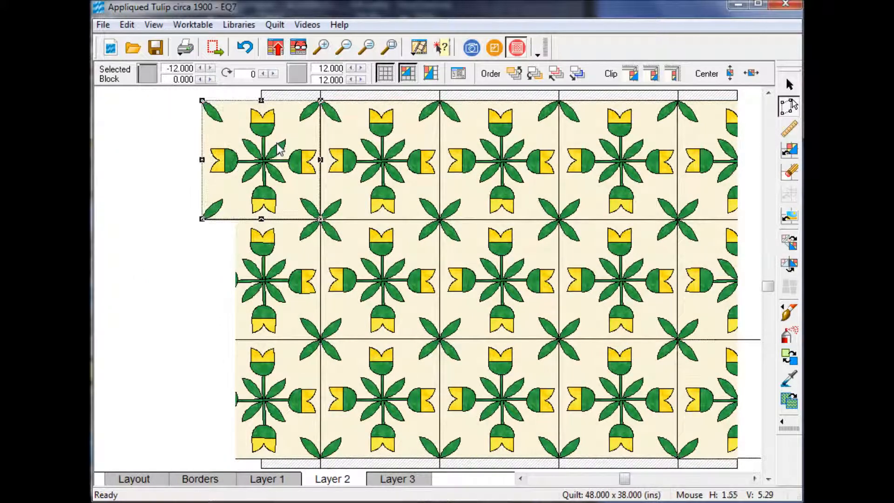
pyautogui.click(653, 74)
pyautogui.click(263, 297)
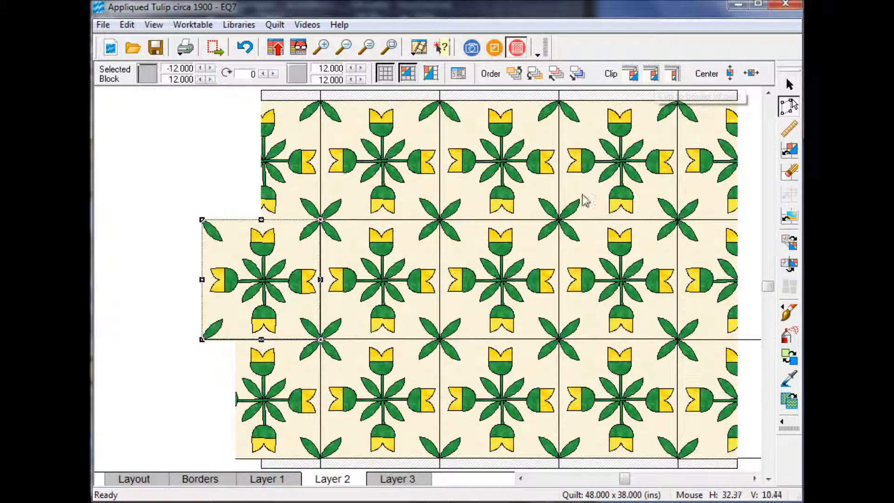
pyautogui.click(653, 75)
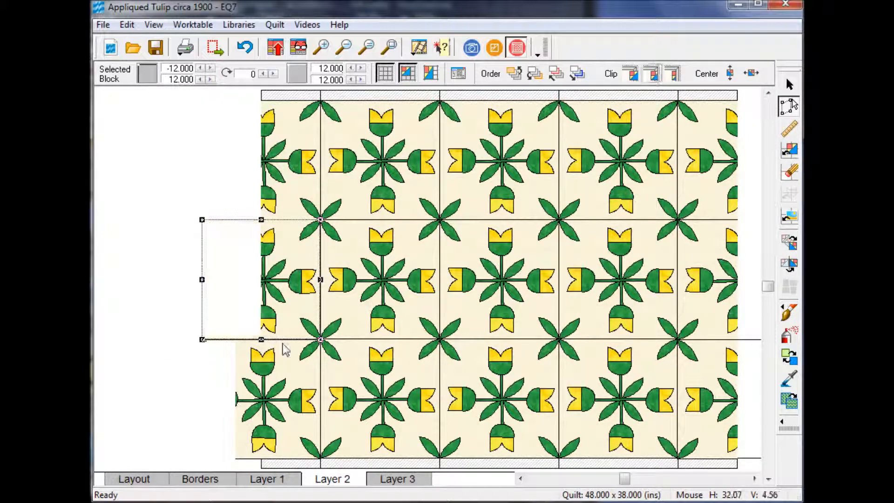
pyautogui.click(275, 372)
pyautogui.click(653, 77)
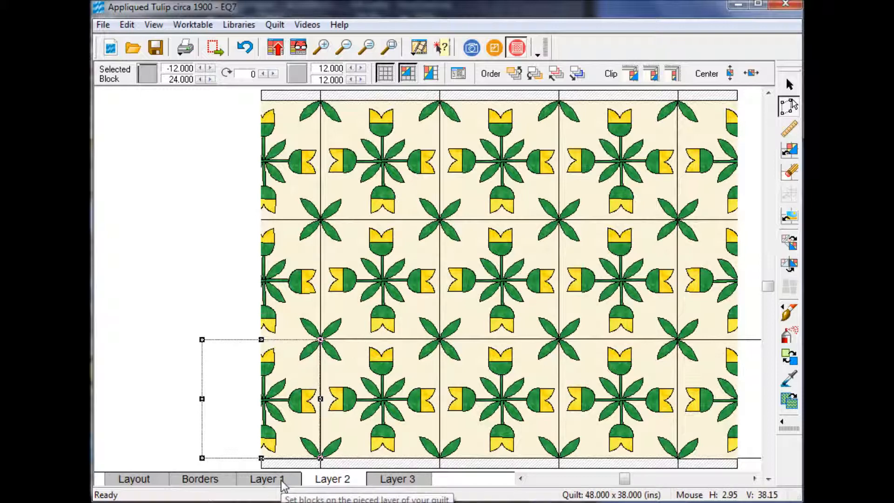
# Step: Set the first border's top and bottom to 0, and add a Long Horizontal border with left and right 0, top and bottom 1.5
pyautogui.click(200, 478)
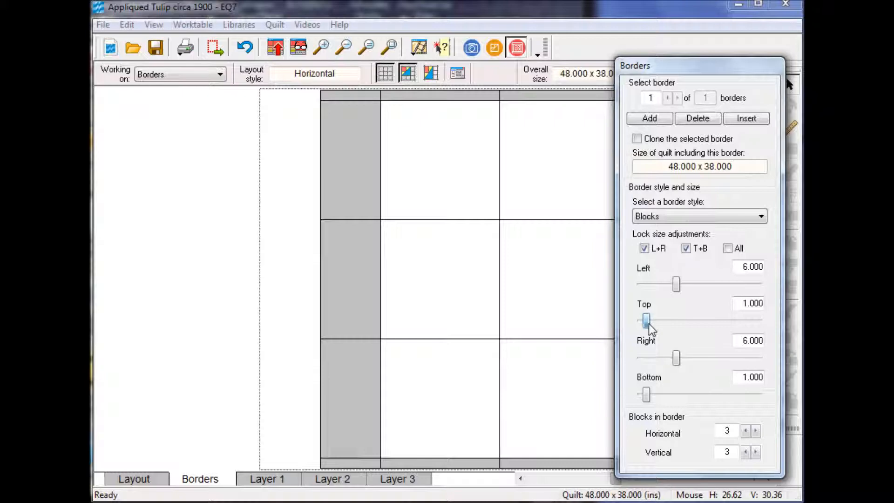
pyautogui.moveTo(647, 321); pyautogui.dragTo(638, 320)
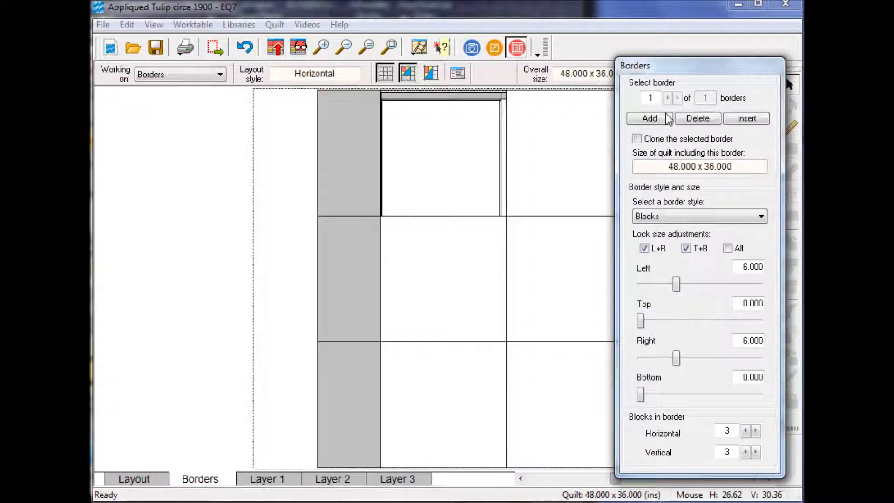
pyautogui.click(650, 118)
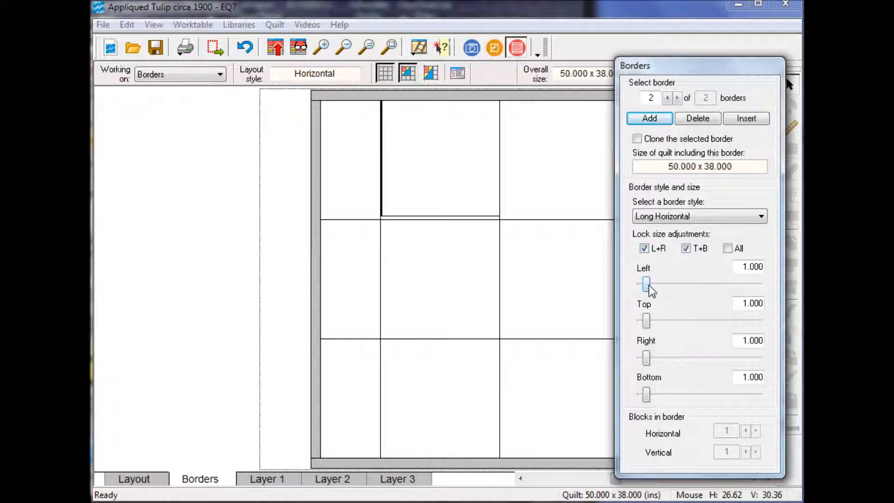
pyautogui.moveTo(650, 290); pyautogui.dragTo(641, 288)
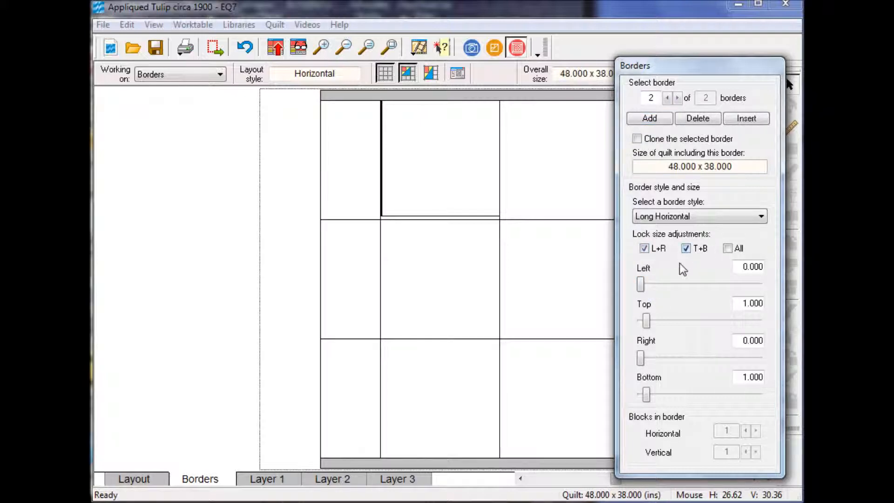
pyautogui.moveTo(742, 301); pyautogui.dragTo(774, 300)
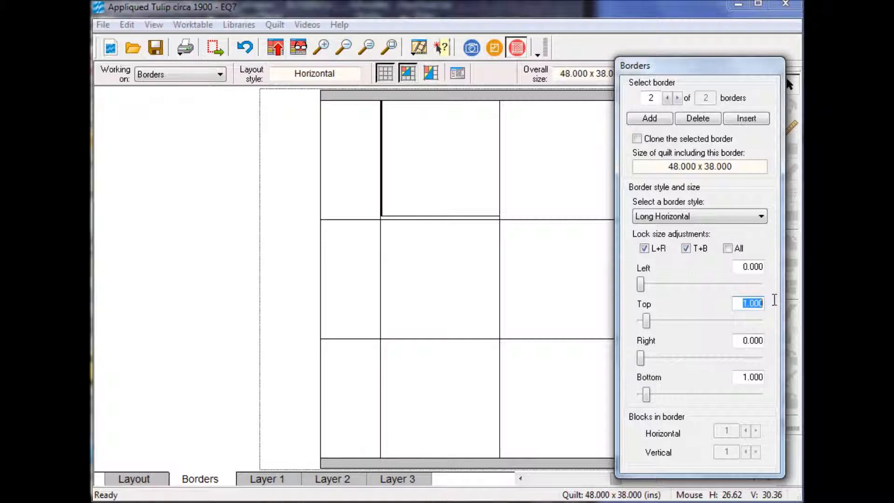
pyautogui.write('1.5')
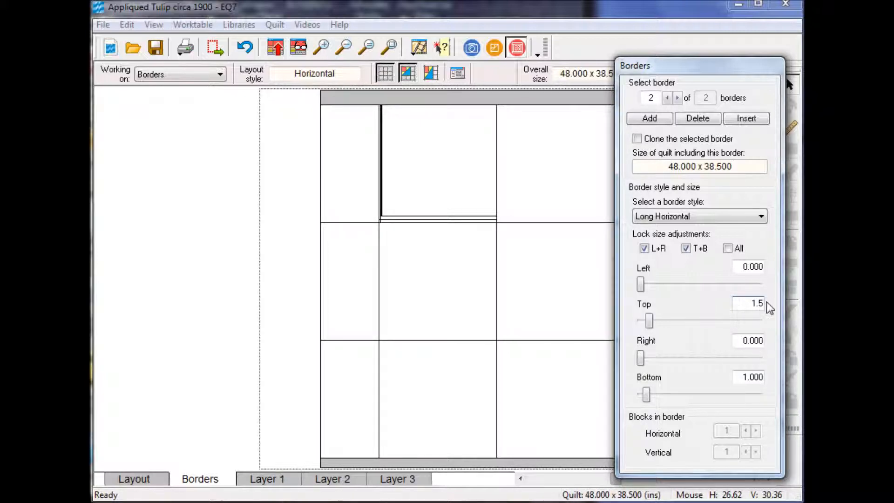
pyautogui.click(650, 324)
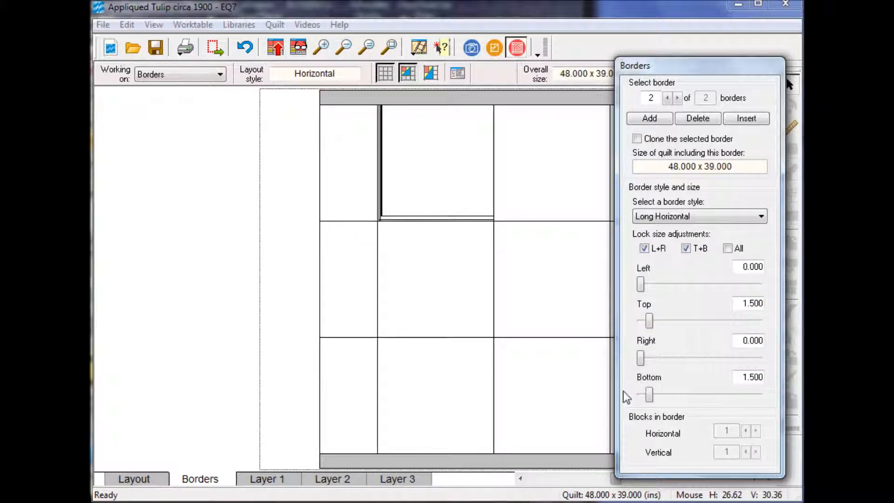
# Step: Add a third Long Horizontal border with left and right widths of 0 and top and bottom widths of 1.5
pyautogui.click(651, 119)
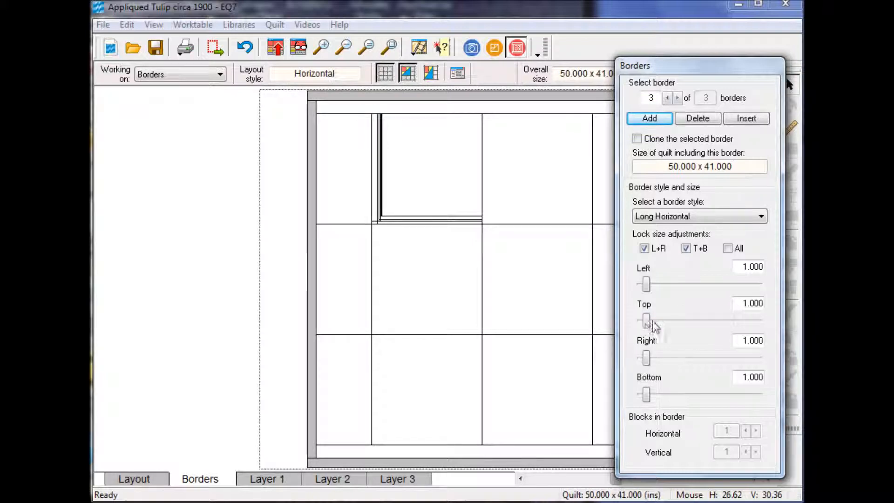
pyautogui.moveTo(646, 285)
pyautogui.mouseDown()
pyautogui.moveTo(622, 286)
pyautogui.moveTo(635, 285)
pyautogui.mouseUp()
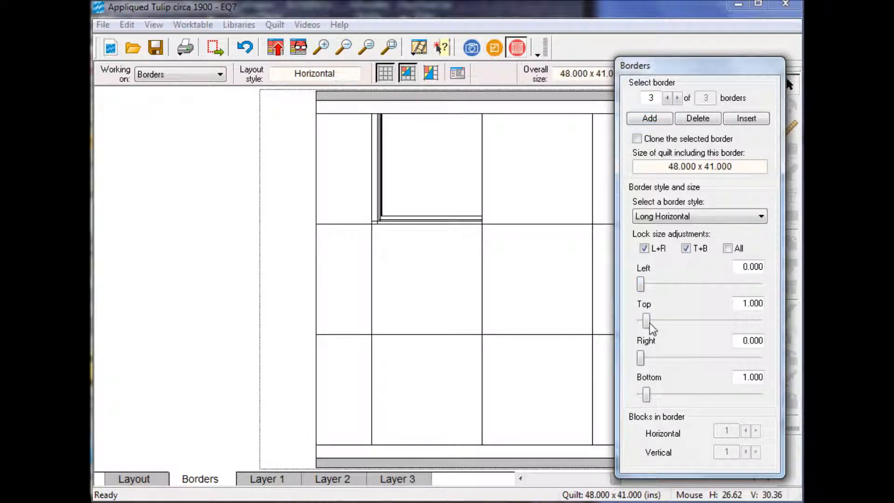
pyautogui.moveTo(740, 303); pyautogui.dragTo(775, 299)
pyautogui.write('1.5')
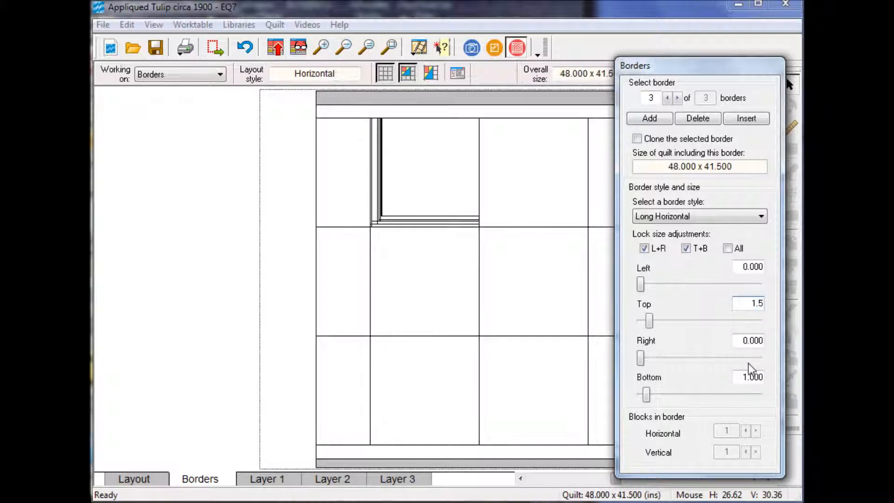
pyautogui.click(648, 320)
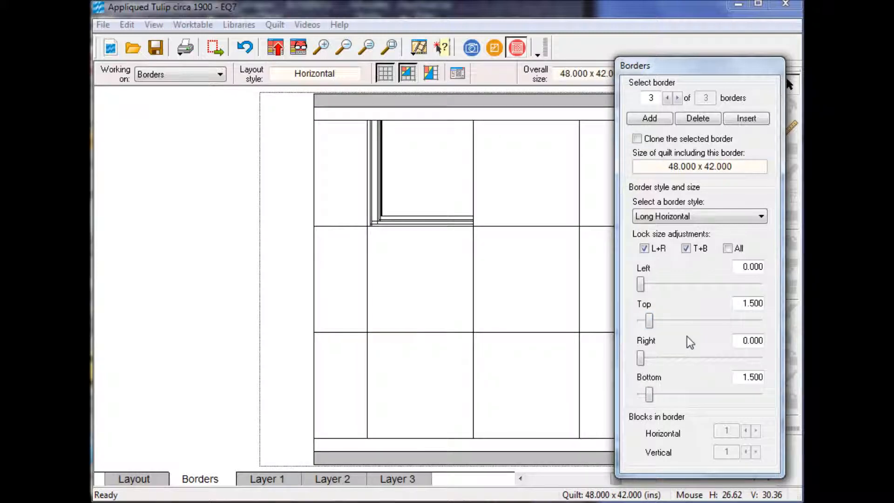
# Step: On Layer 1, sample the cream background fabric from a tulip block and paint the inner top and bottom border strips with it
pyautogui.click(278, 481)
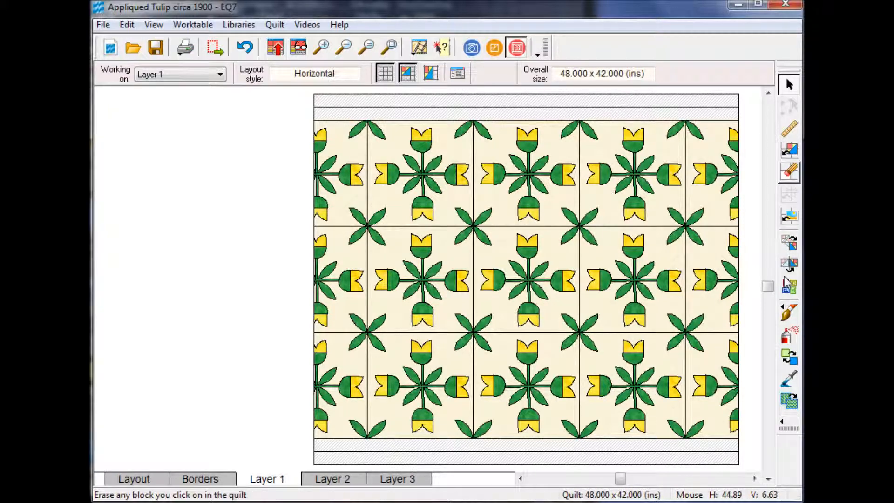
pyautogui.click(789, 313)
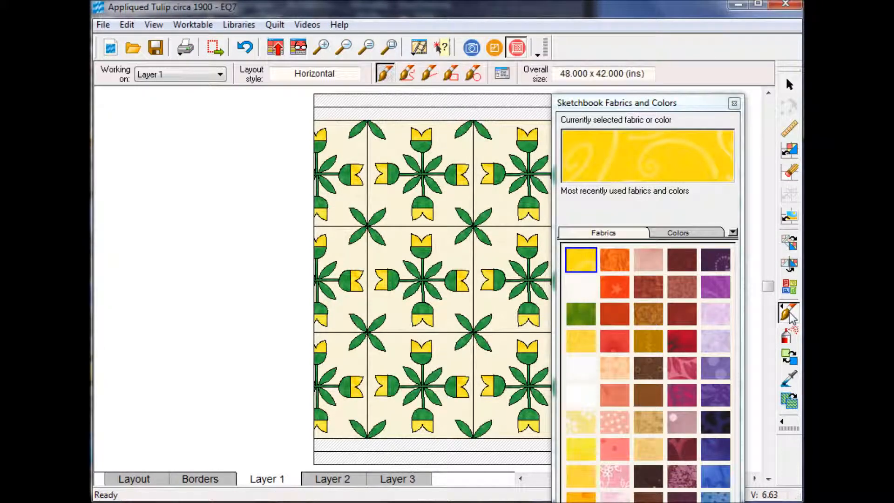
pyautogui.click(791, 378)
pyautogui.click(451, 153)
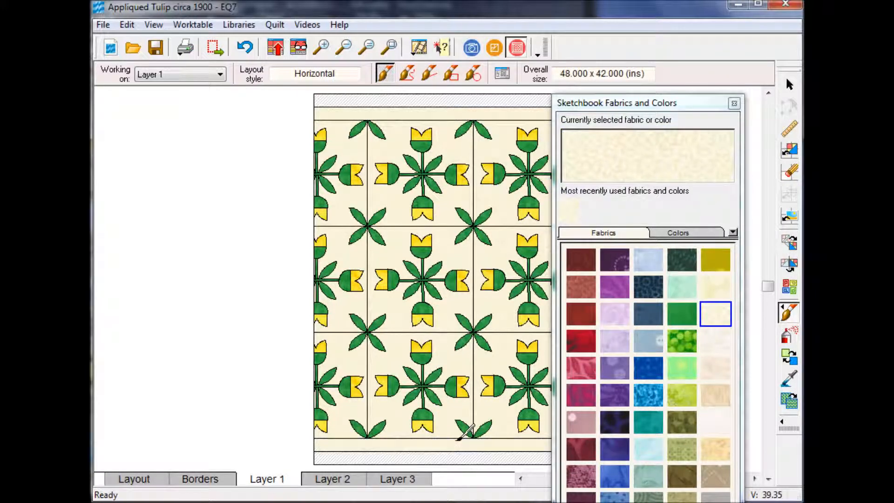
# Step: Sample the green fabric from a tulip and paint the outermost top and bottom border strips with it
pyautogui.click(787, 383)
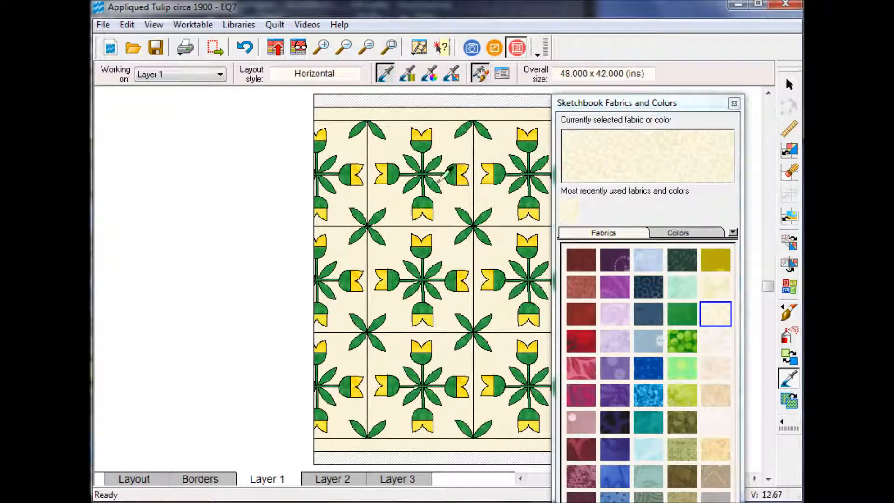
pyautogui.click(455, 169)
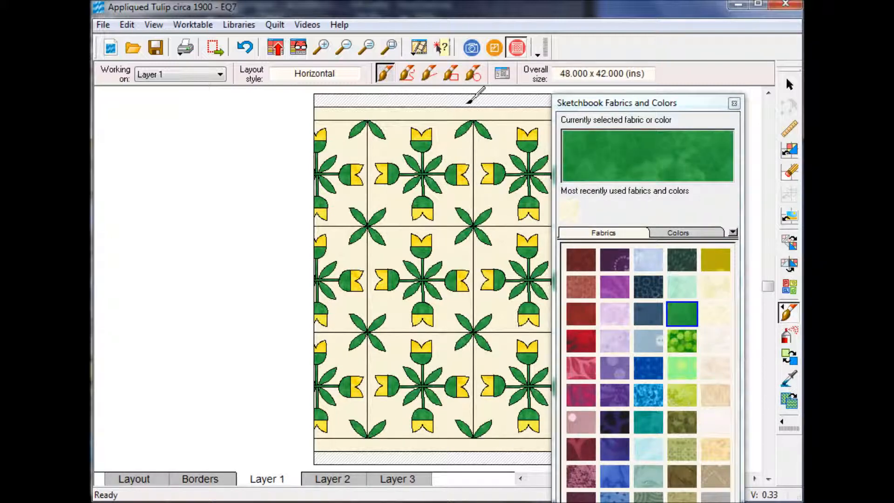
pyautogui.click(478, 99)
pyautogui.click(452, 457)
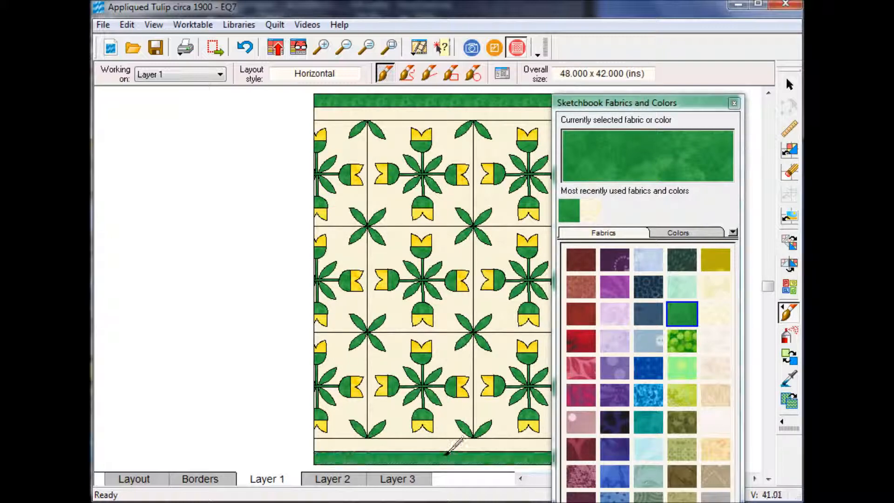
pyautogui.click(734, 104)
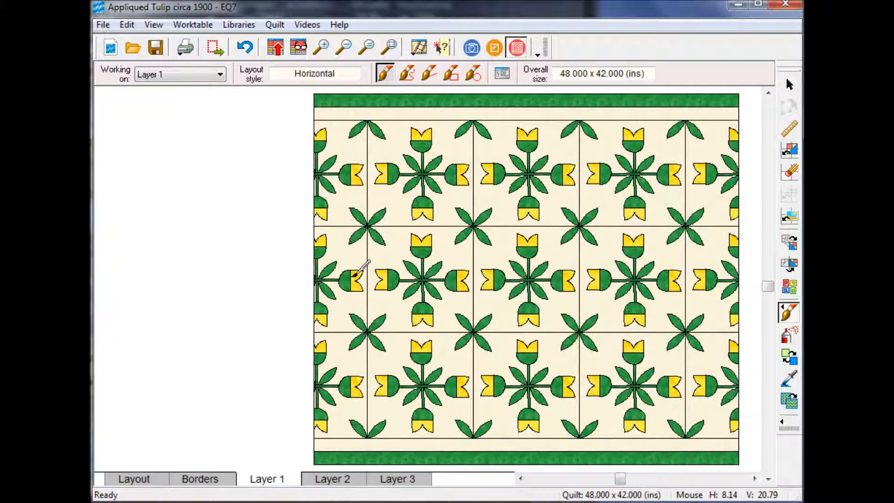
# Step: Switch to Layer 2 and measure the quilt's full height along its left edge with the tape measure
pyautogui.click(340, 480)
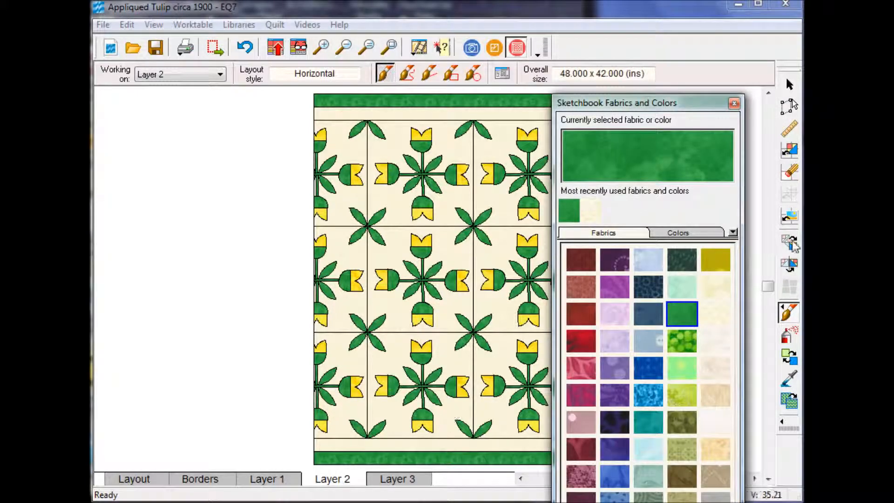
pyautogui.click(734, 104)
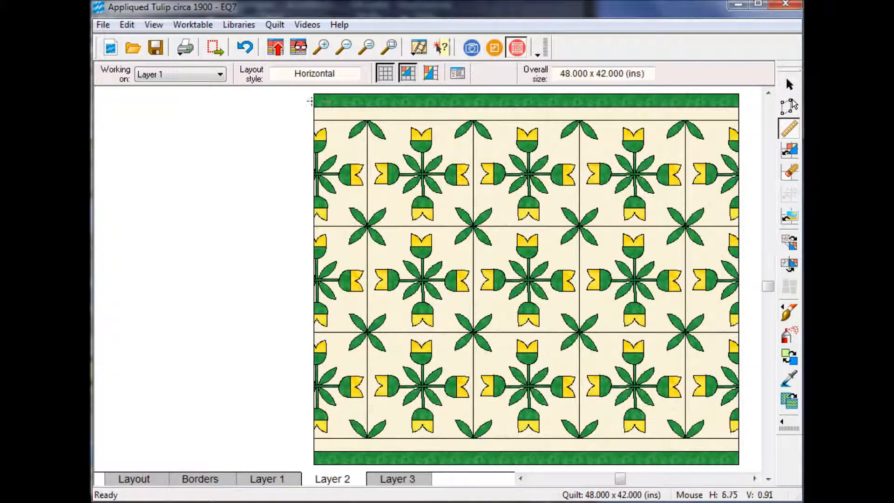
pyautogui.moveTo(313, 94); pyautogui.dragTo(313, 464)
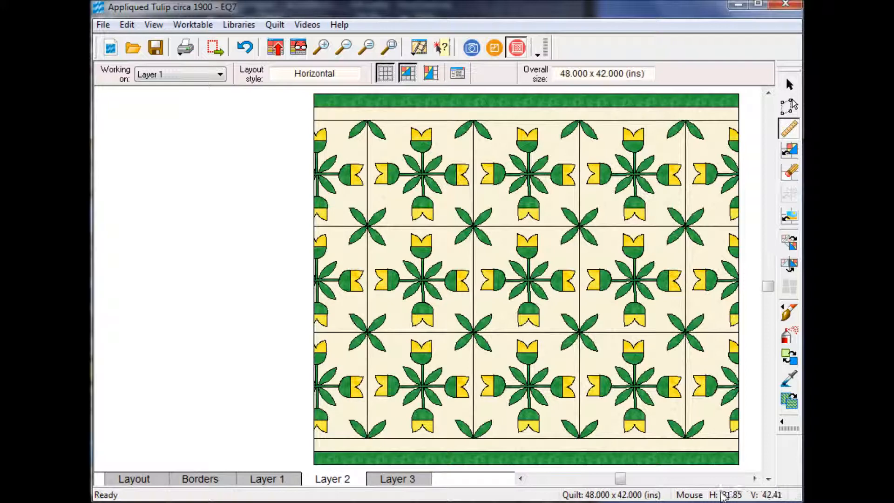
# Step: Add a plain block to the sketchbook and place it on Layer 2 overlapping the quilt's left edge at about -15, 10
pyautogui.click(789, 152)
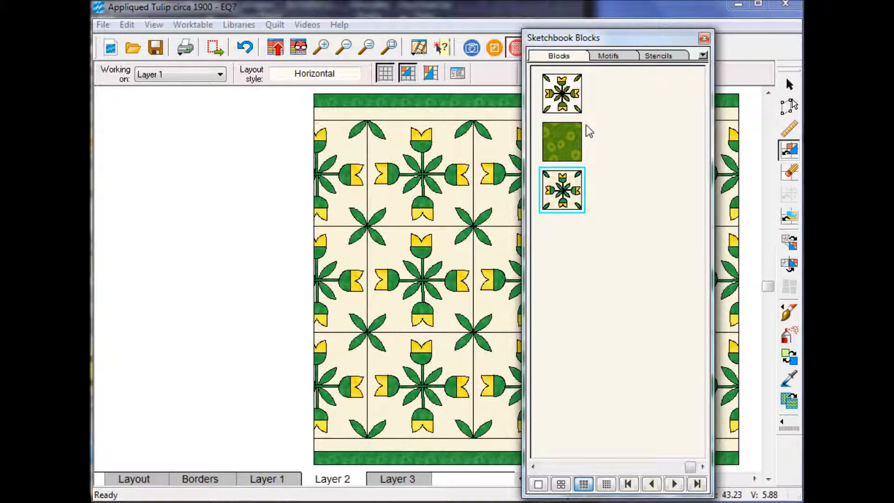
pyautogui.click(703, 56)
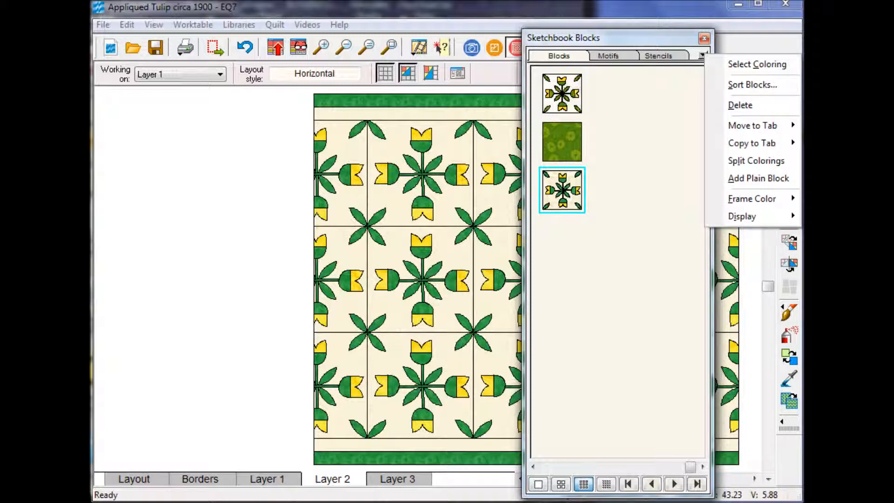
pyautogui.click(756, 180)
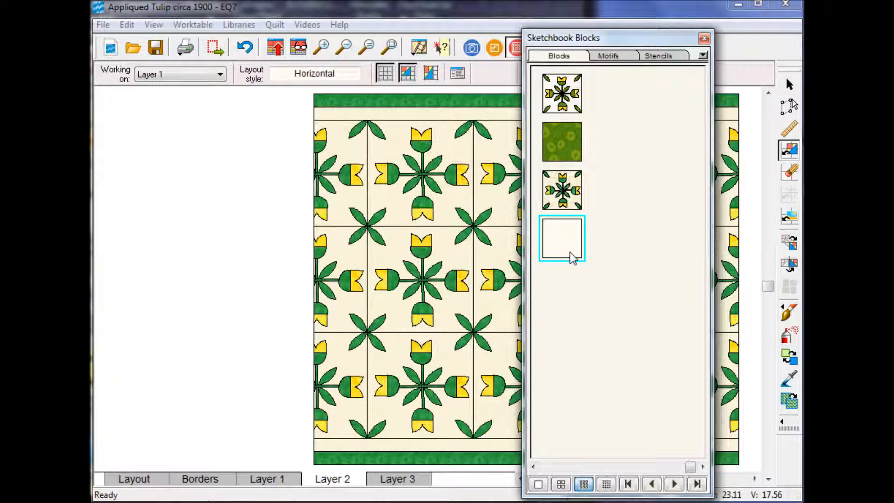
pyautogui.moveTo(570, 252)
pyautogui.mouseDown()
pyautogui.moveTo(489, 212)
pyautogui.moveTo(230, 208)
pyautogui.mouseUp()
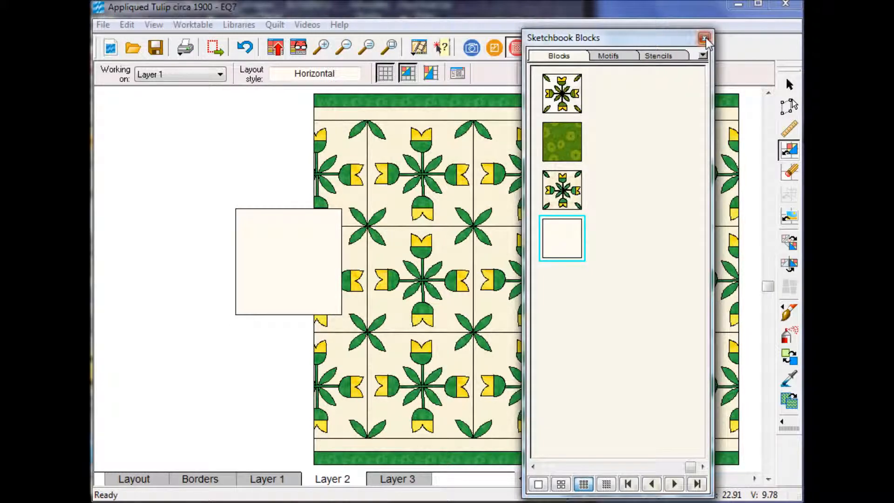
pyautogui.click(705, 38)
# Step: Resize the plain block on Layer 2 to 1.5 inches wide and 42 inches high
pyautogui.click(793, 104)
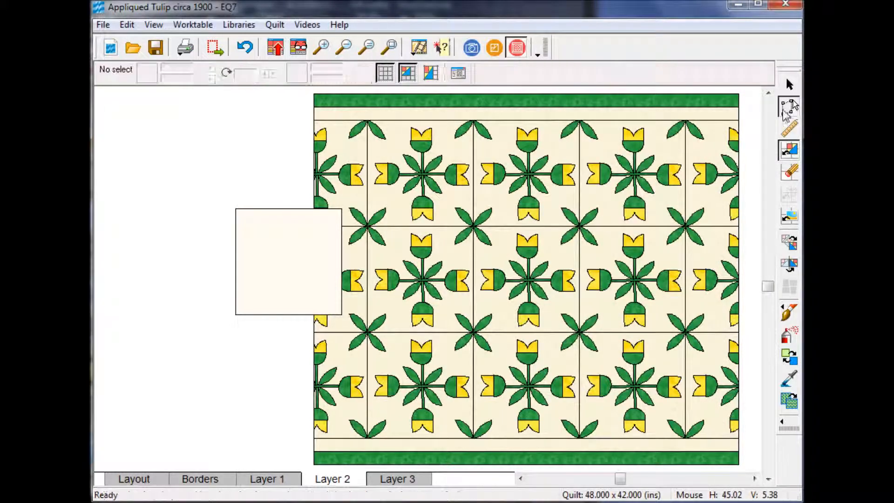
pyautogui.click(269, 317)
pyautogui.moveTo(269, 317); pyautogui.dragTo(267, 219)
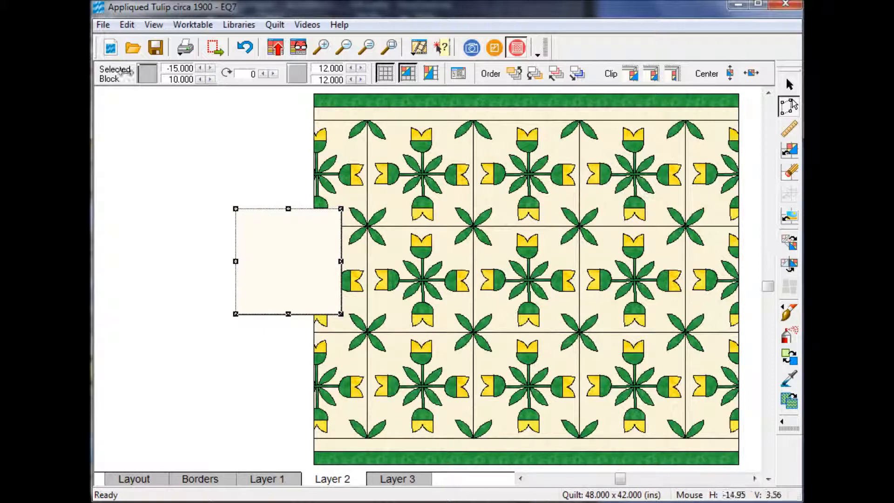
pyautogui.doubleClick(317, 68)
pyautogui.write('1.5')
pyautogui.press('Return')
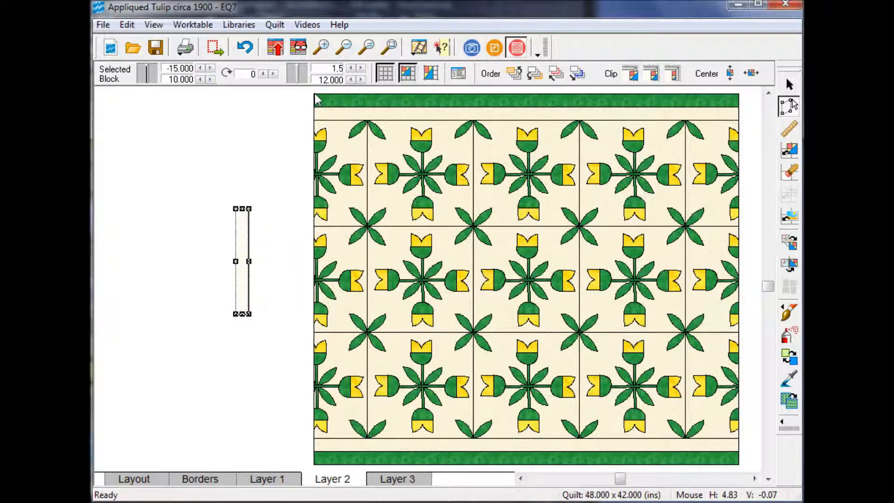
pyautogui.write('42')
pyautogui.press('Return')
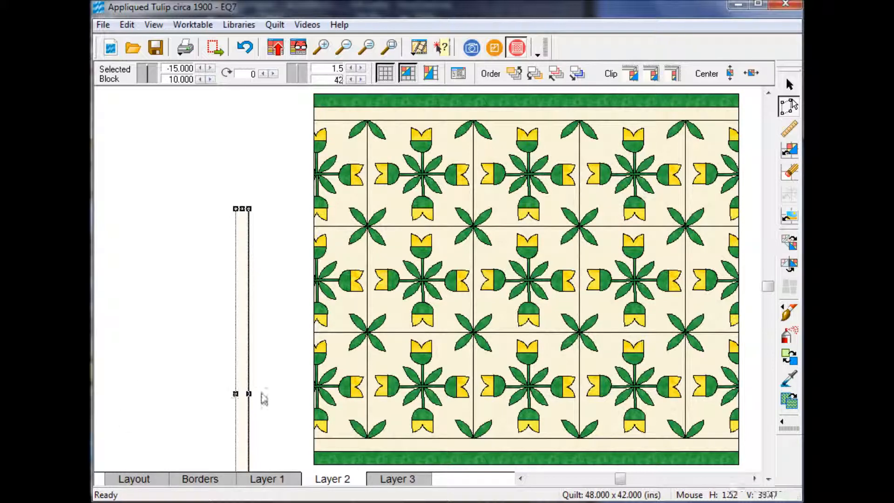
# Step: Position the plain strip on Layer 2 flush against the quilt's left edge at -7.5, -3
pyautogui.moveTo(242, 397); pyautogui.dragTo(279, 340)
pyautogui.moveTo(302, 241); pyautogui.dragTo(305, 284)
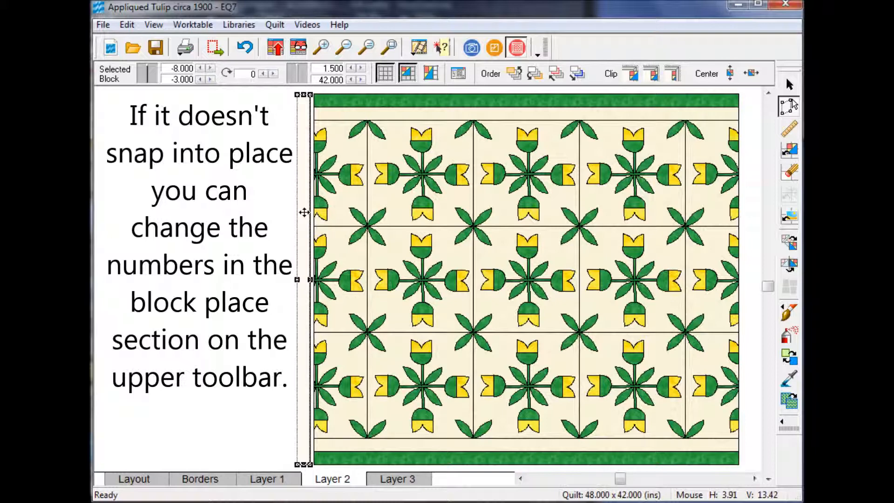
pyautogui.press('Right')
pyautogui.press('Right')
pyautogui.press('Right')
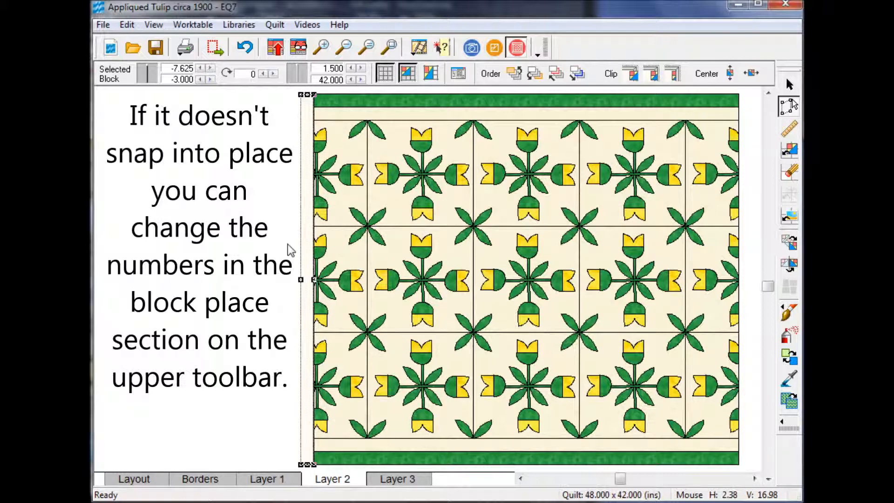
pyautogui.click(210, 69)
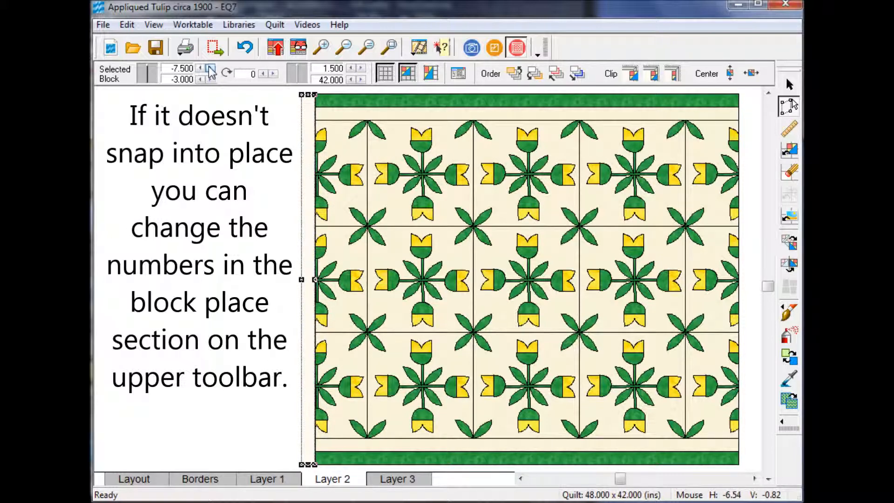
pyautogui.click(228, 223)
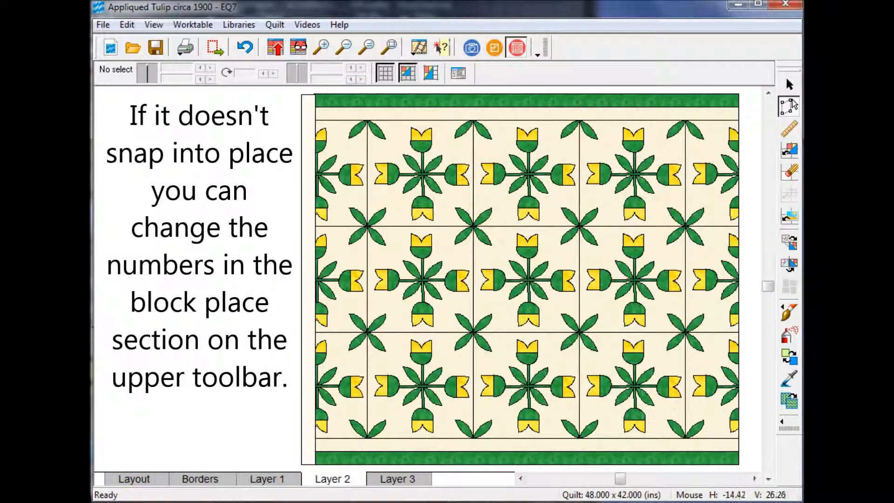
# Step: Duplicate the Layer 2 side strip and place the copy flush against the quilt's right edge at 42, -3
pyautogui.click(305, 164)
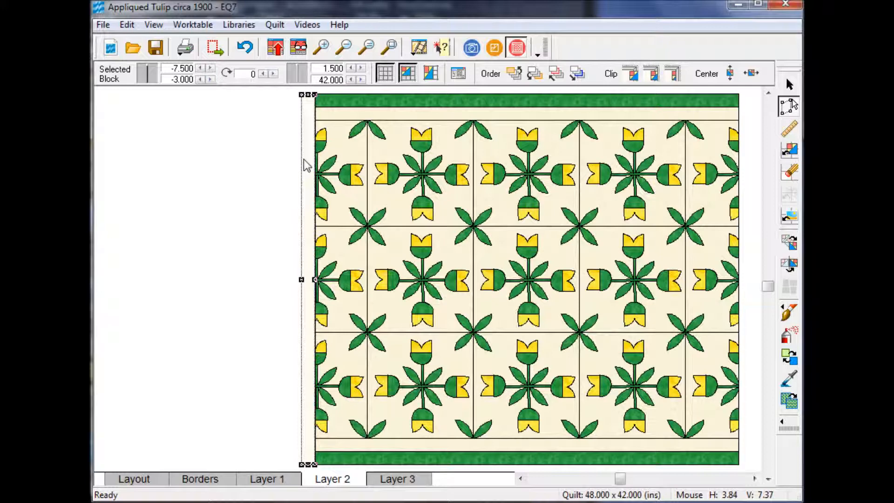
pyautogui.moveTo(305, 164); pyautogui.dragTo(321, 177)
pyautogui.moveTo(620, 478); pyautogui.dragTo(640, 479)
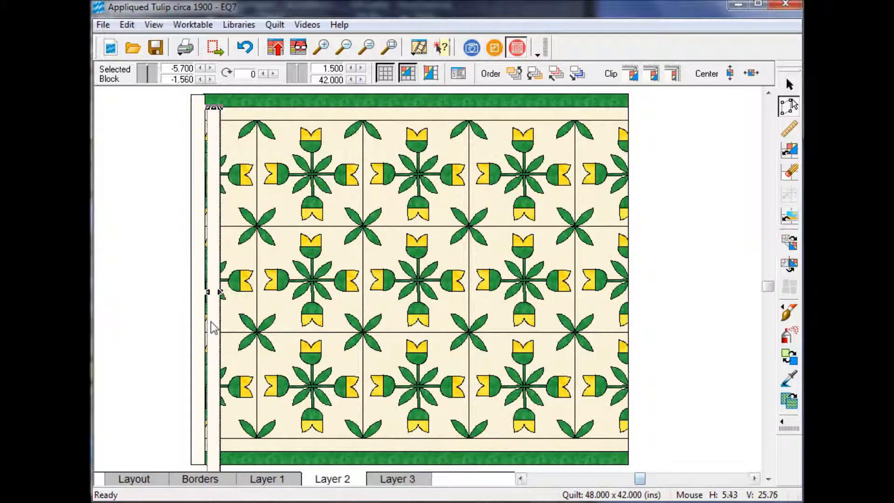
pyautogui.moveTo(214, 322); pyautogui.dragTo(636, 308)
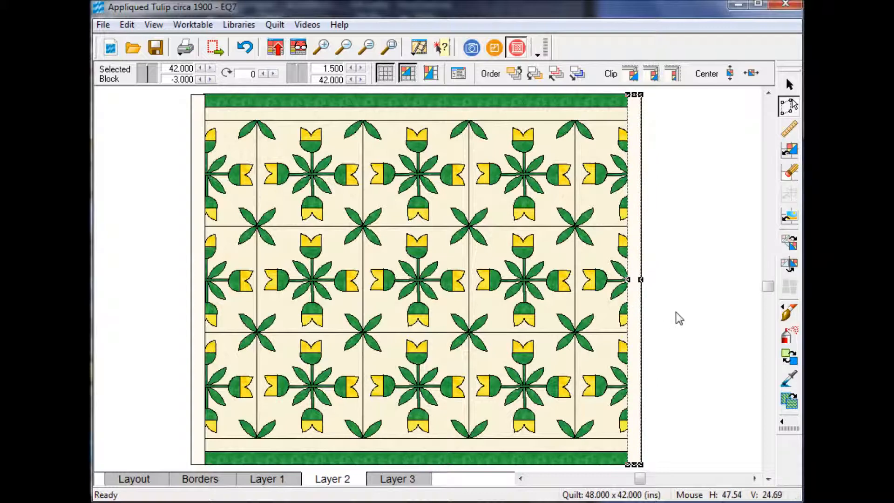
pyautogui.press('Right')
pyautogui.press('Right')
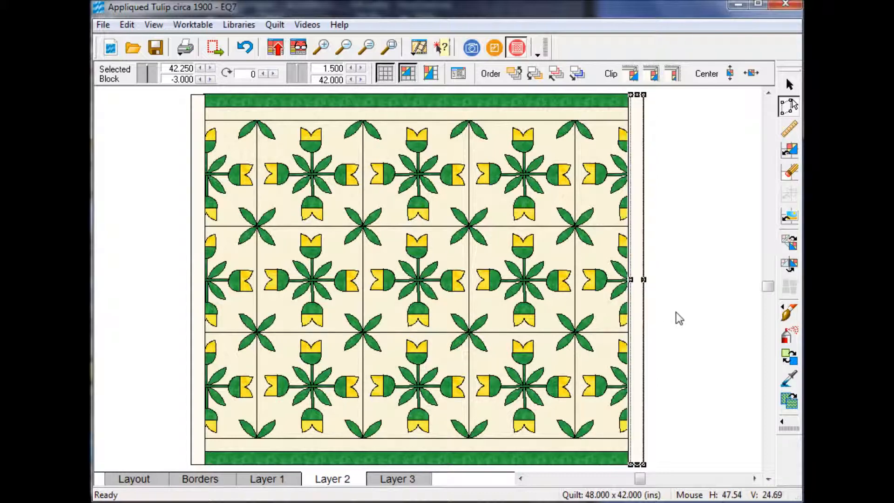
pyautogui.press('Left')
pyautogui.press('Up')
pyautogui.press('Left')
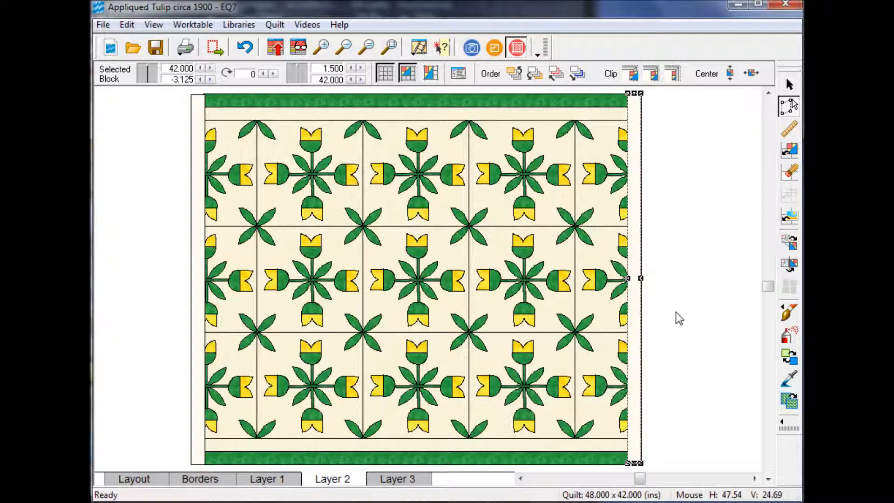
pyautogui.press('Down')
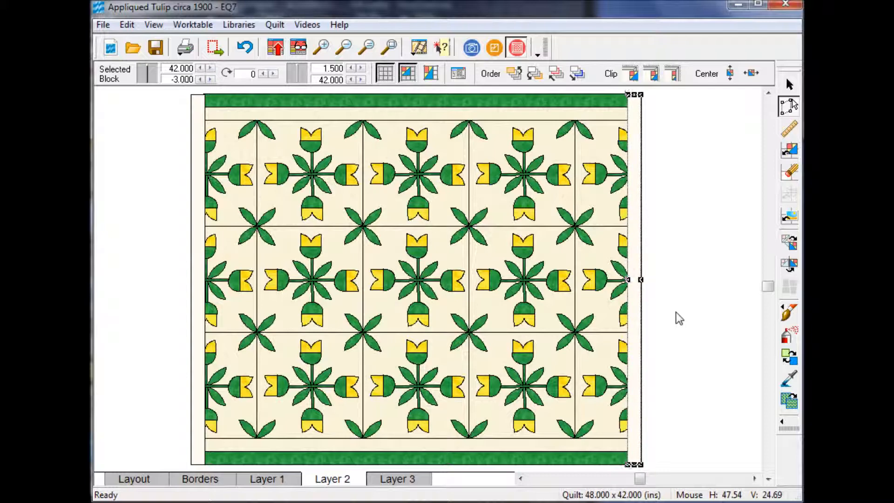
pyautogui.click(685, 318)
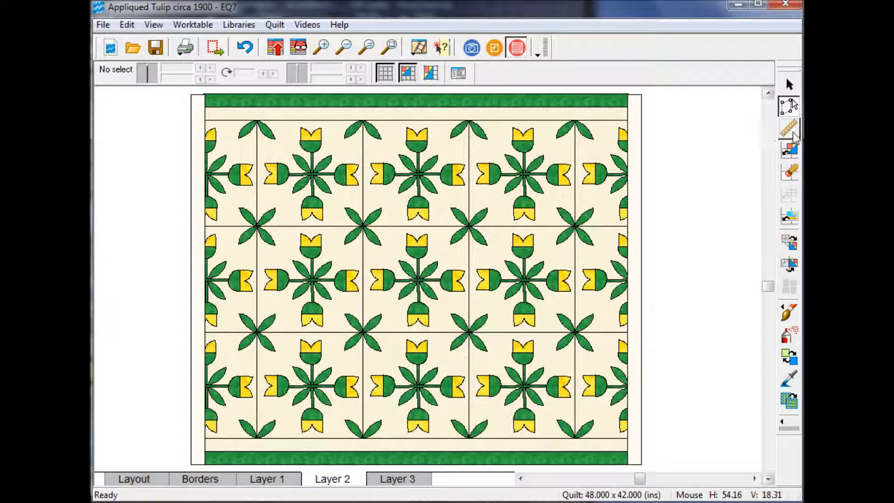
# Step: Paint both Layer 2 side strips with the green border fabric and add the quilt to the sketchbook
pyautogui.click(794, 320)
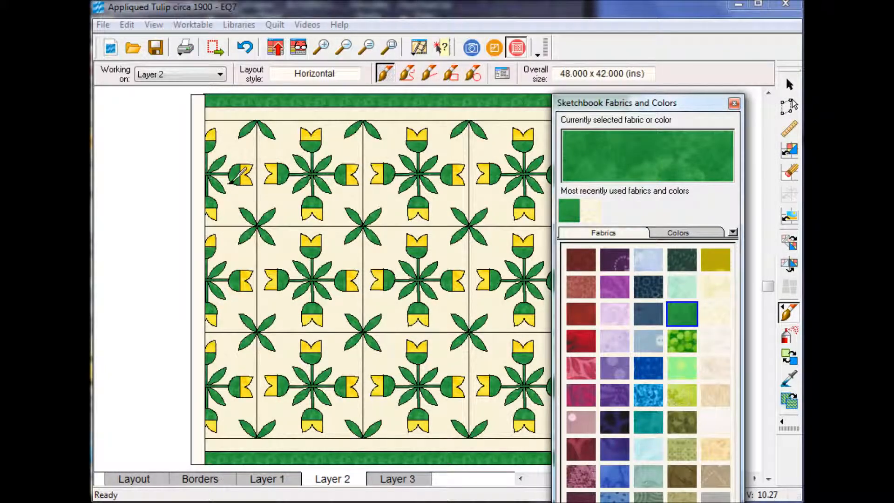
pyautogui.click(201, 185)
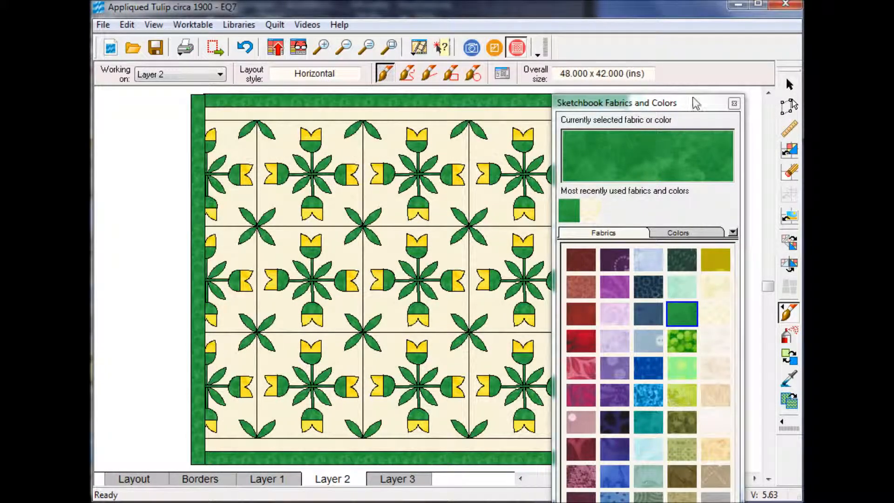
pyautogui.moveTo(696, 103); pyautogui.dragTo(487, 103)
pyautogui.click(635, 181)
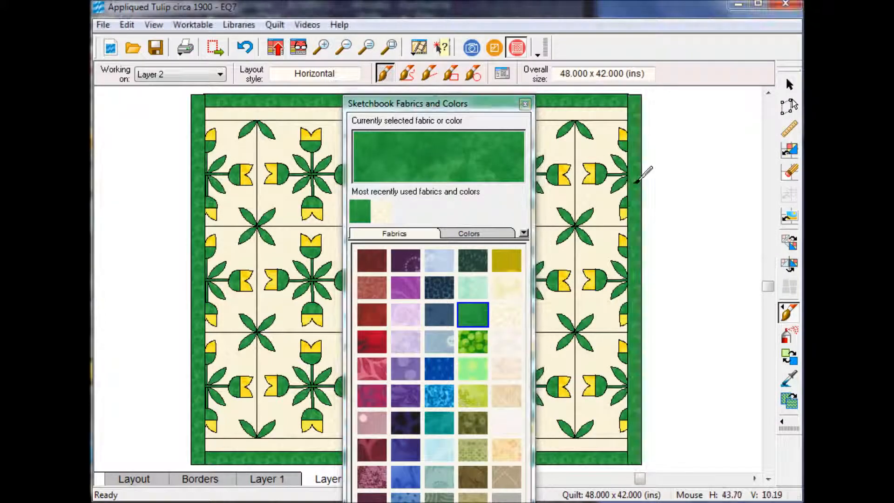
pyautogui.moveTo(473, 105)
pyautogui.mouseDown()
pyautogui.moveTo(702, 105)
pyautogui.moveTo(614, 215)
pyautogui.moveTo(629, 194)
pyautogui.mouseUp()
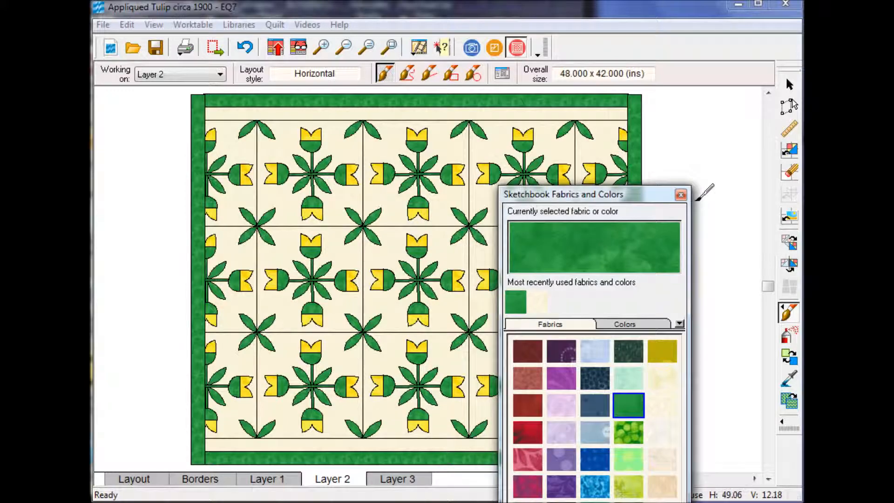
pyautogui.click(681, 195)
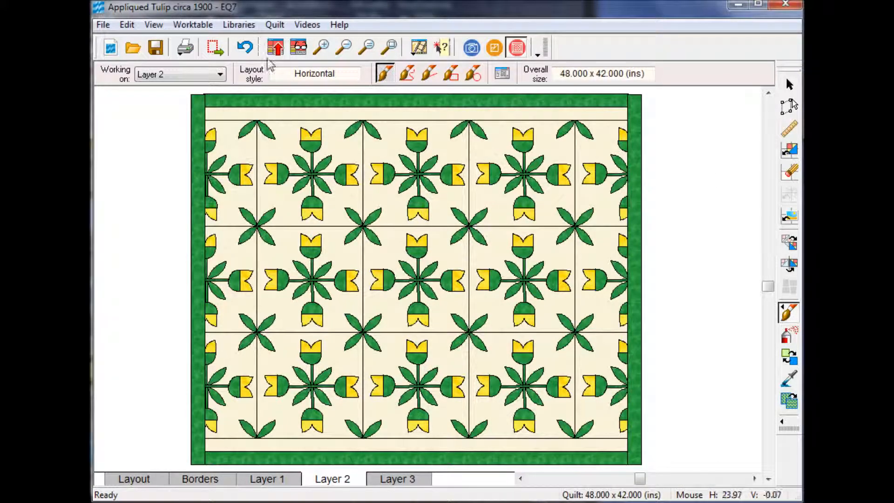
pyautogui.click(276, 48)
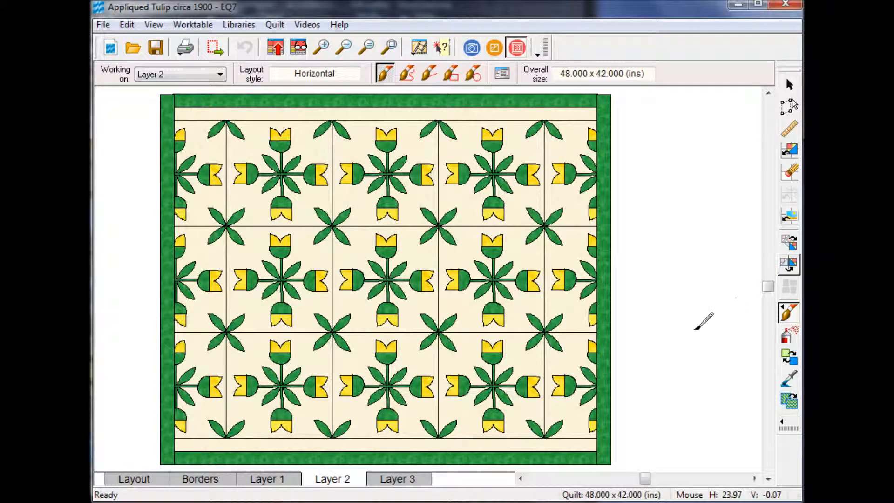
# Step: Swap the cream background fabric for the faintly patterned white fabric throughout Layer 1
pyautogui.click(789, 336)
pyautogui.moveTo(602, 201)
pyautogui.mouseDown()
pyautogui.moveTo(613, 198)
pyautogui.moveTo(728, 19)
pyautogui.mouseUp()
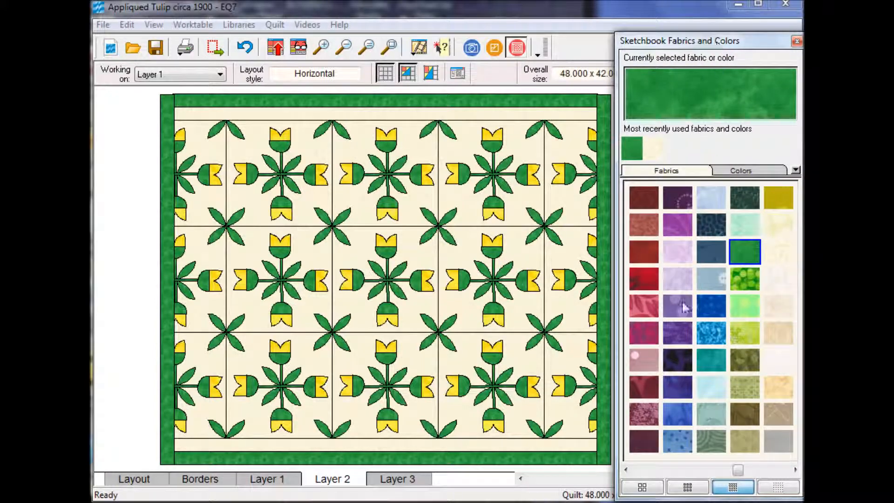
pyautogui.moveTo(744, 471); pyautogui.dragTo(635, 470)
pyautogui.moveTo(750, 41)
pyautogui.mouseDown()
pyautogui.moveTo(725, 46)
pyautogui.moveTo(618, 30)
pyautogui.mouseUp()
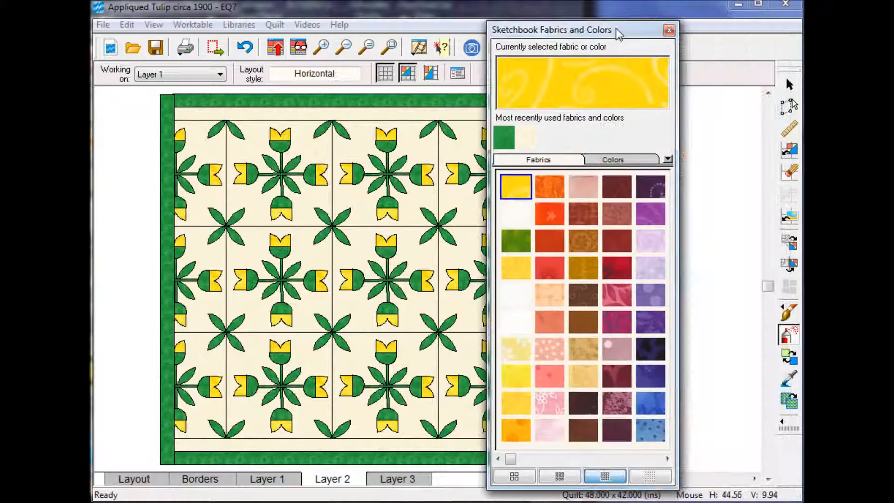
pyautogui.click(790, 367)
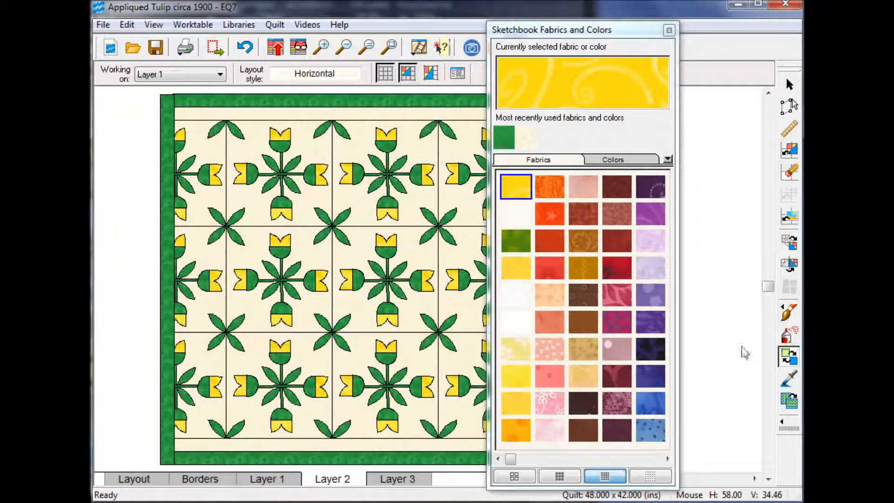
pyautogui.click(788, 358)
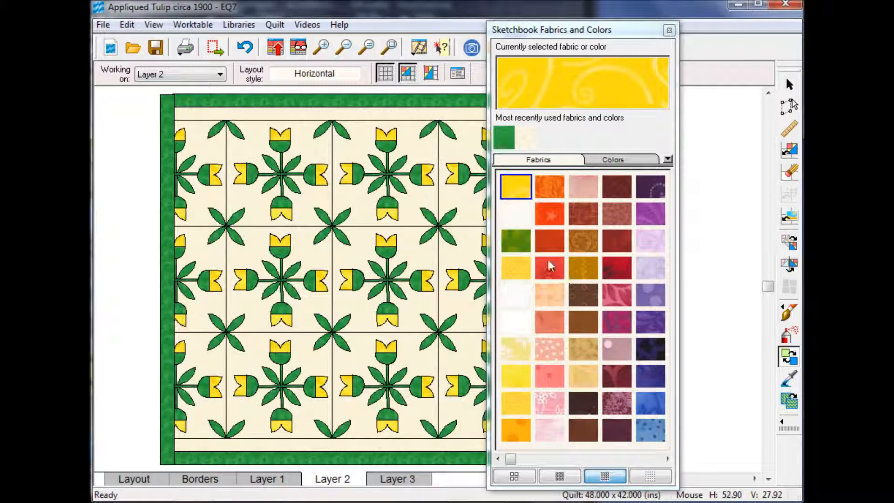
pyautogui.click(516, 213)
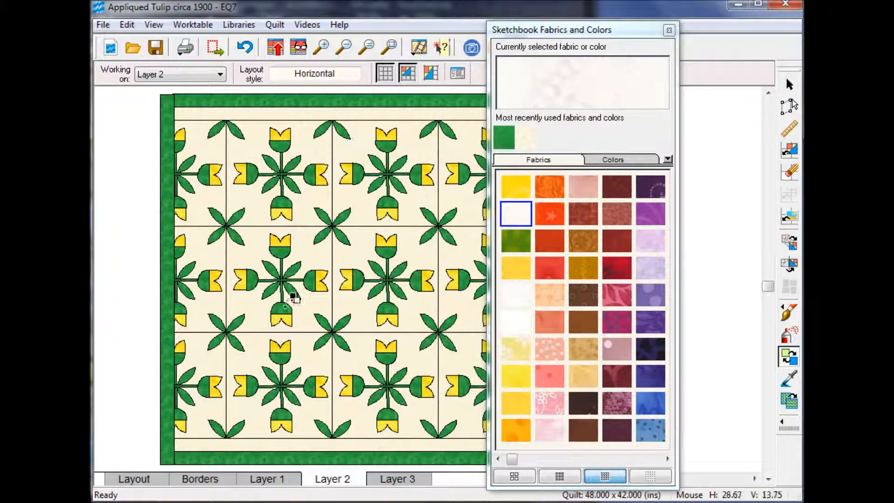
pyautogui.click(267, 478)
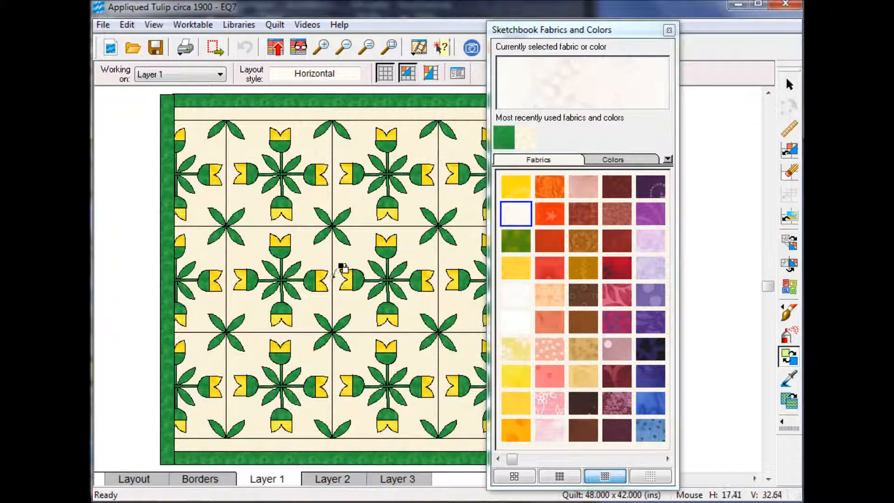
pyautogui.click(377, 135)
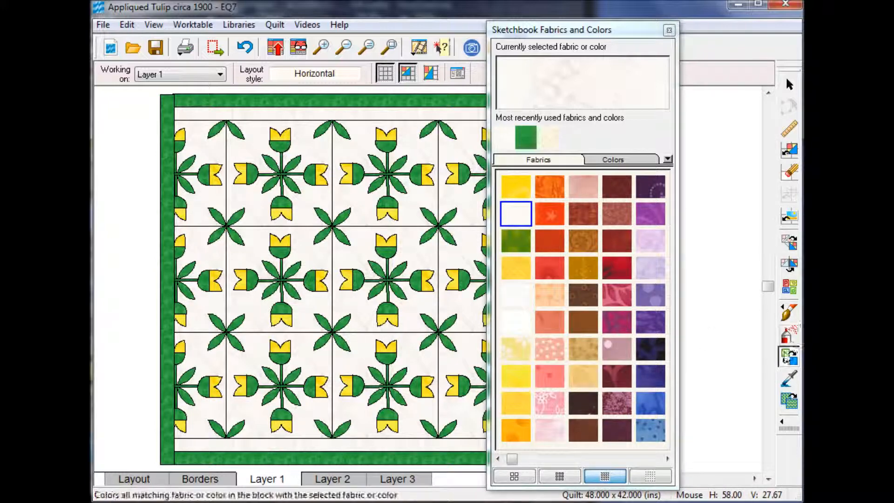
# Step: Swap the quilt's green fabric for the mottled olive green and the tulips' yellow for the swirl-patterned yellow
pyautogui.click(514, 239)
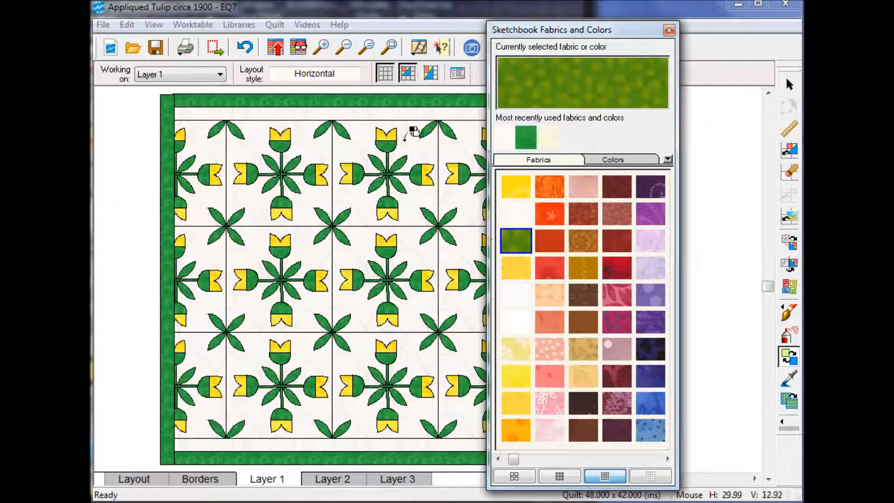
pyautogui.click(363, 170)
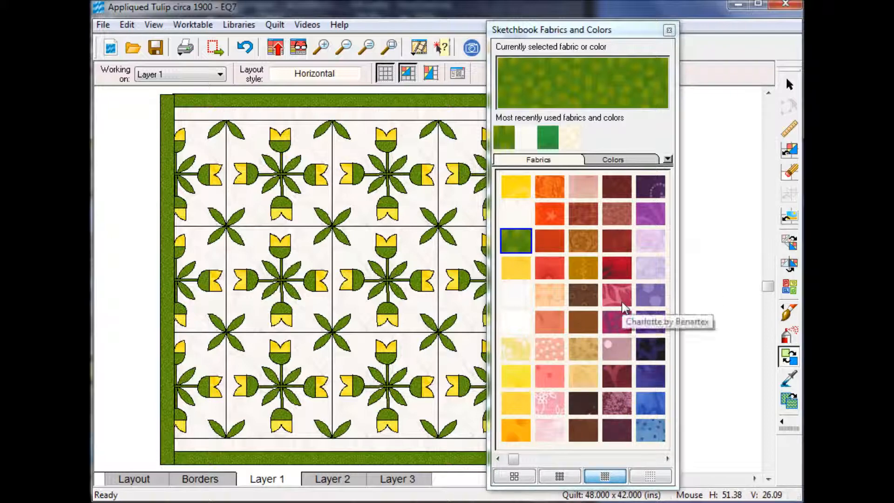
pyautogui.click(516, 186)
pyautogui.click(357, 159)
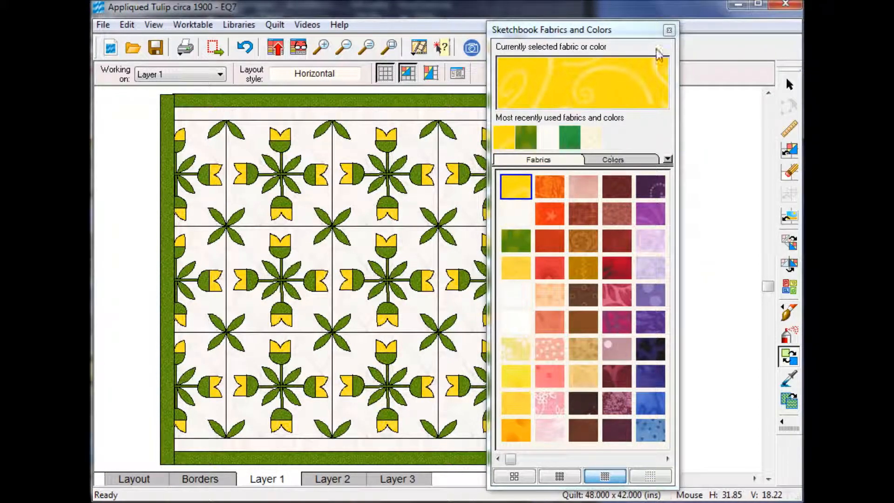
# Step: Close the fabric palette and add the recolored quilt to the sketchbook
pyautogui.click(668, 30)
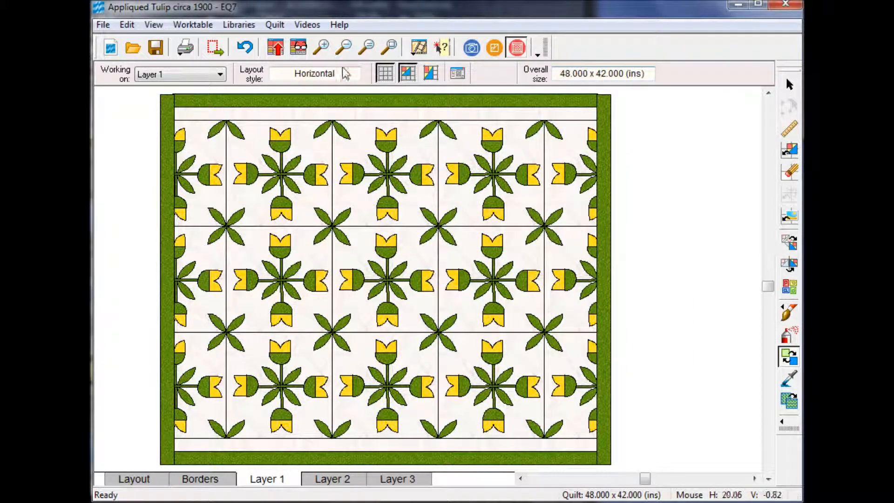
pyautogui.click(278, 48)
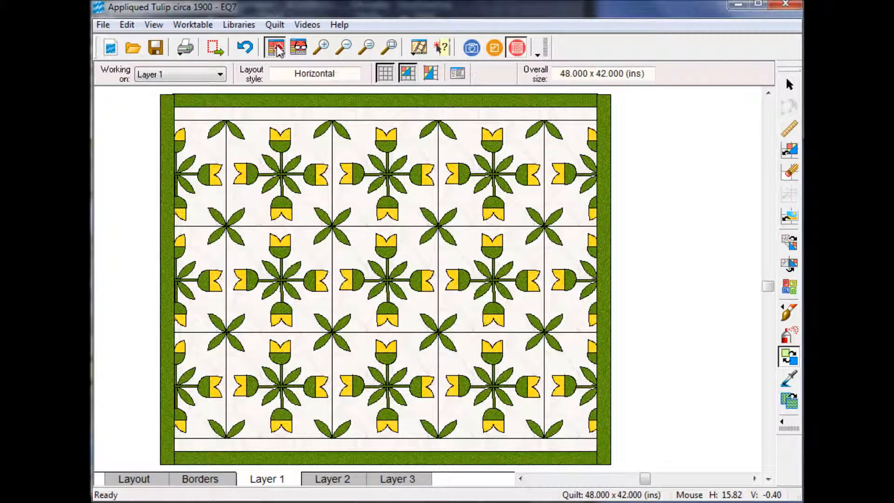